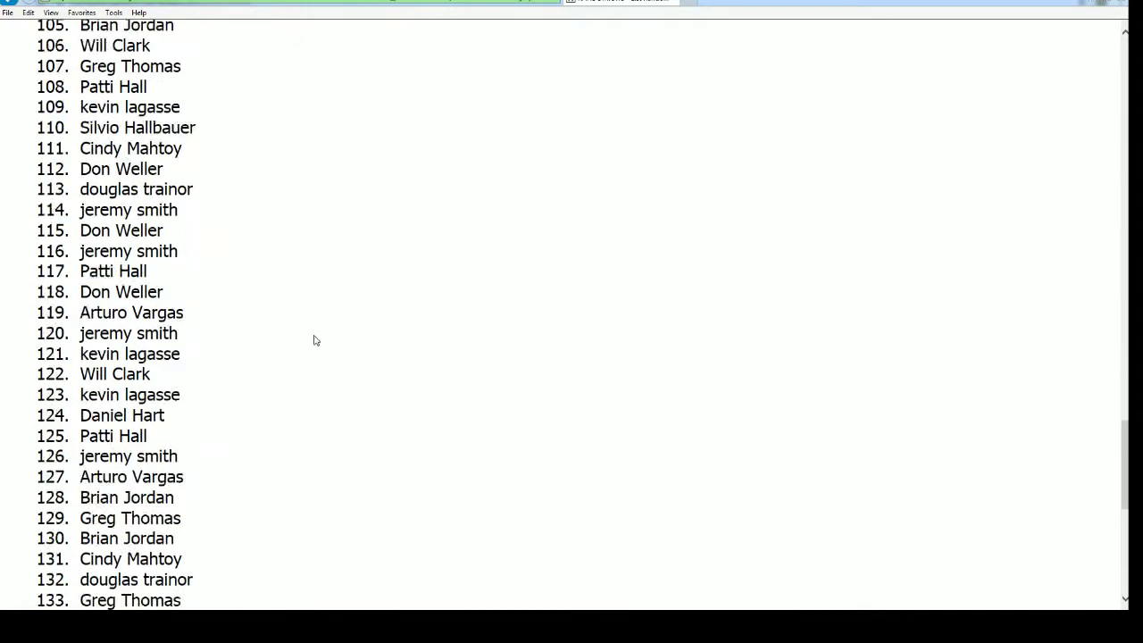
- Keep re-randomizing the 144-item list of owner names until it has been shuffled seven times in total
left_click(66, 450)
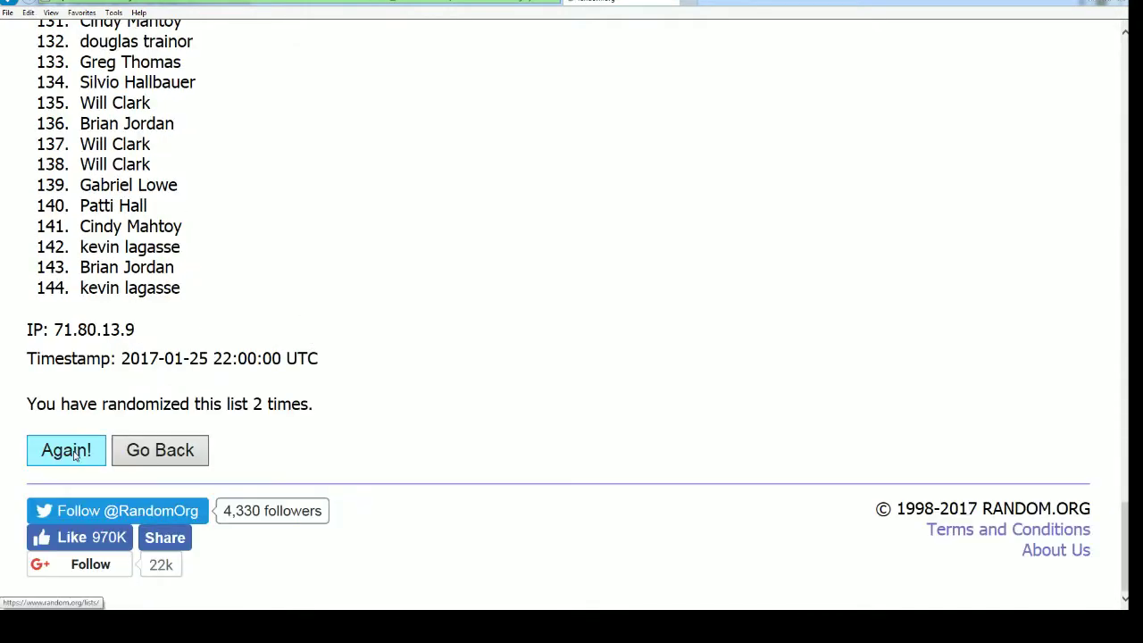
scroll(373, 437, "down", 1)
scroll(373, 437, "down", 20)
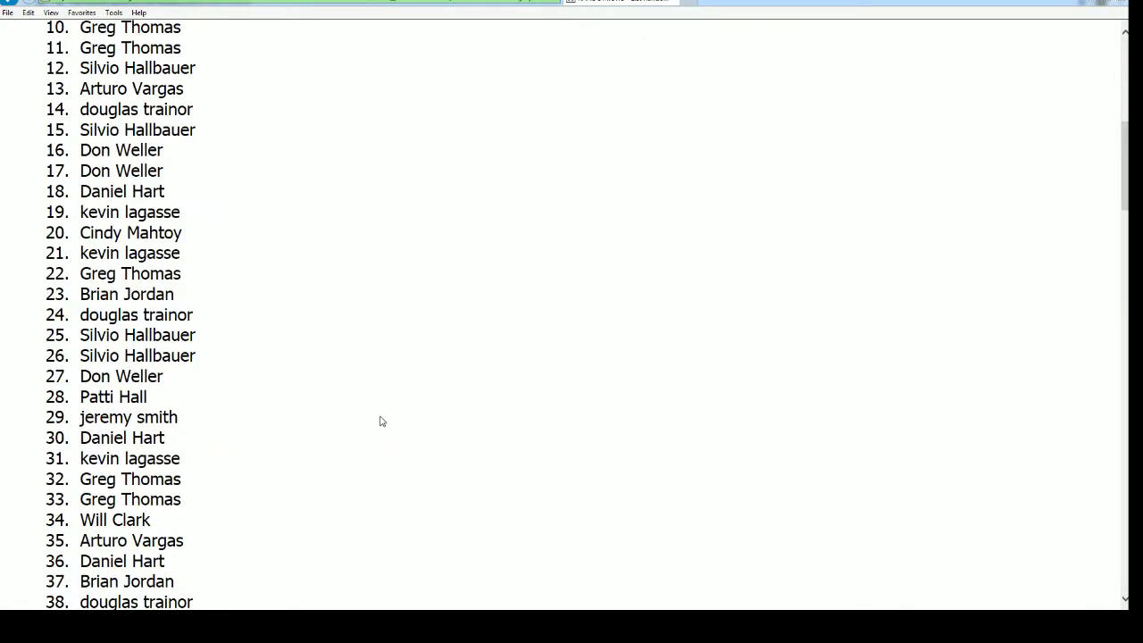
scroll(391, 426, "down", 14)
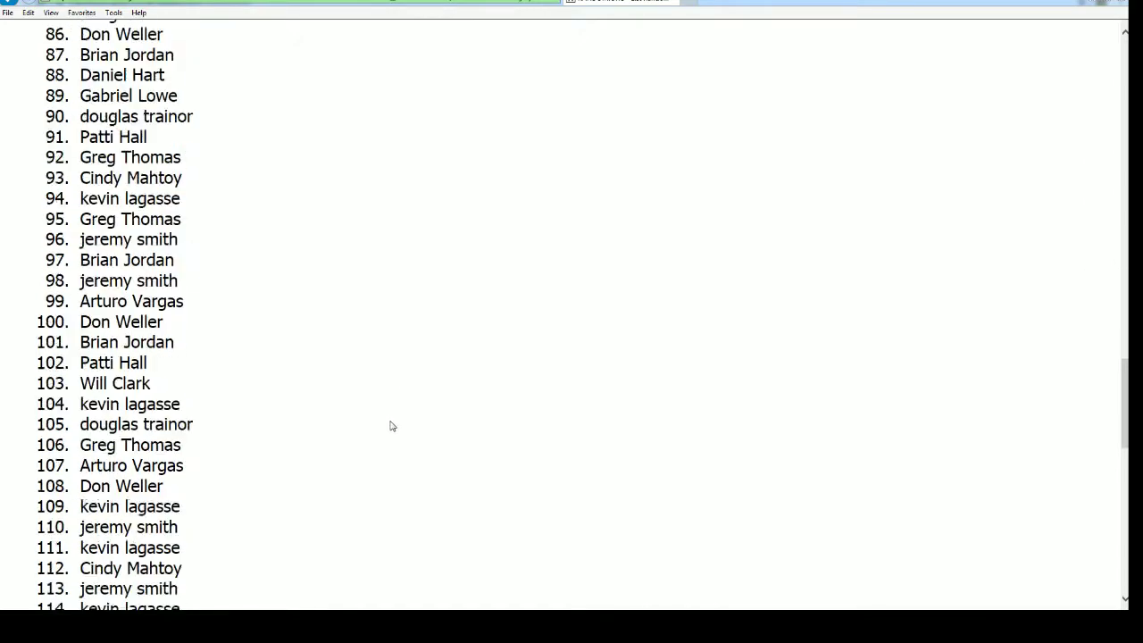
scroll(435, 422, "down", 5)
left_click(80, 448)
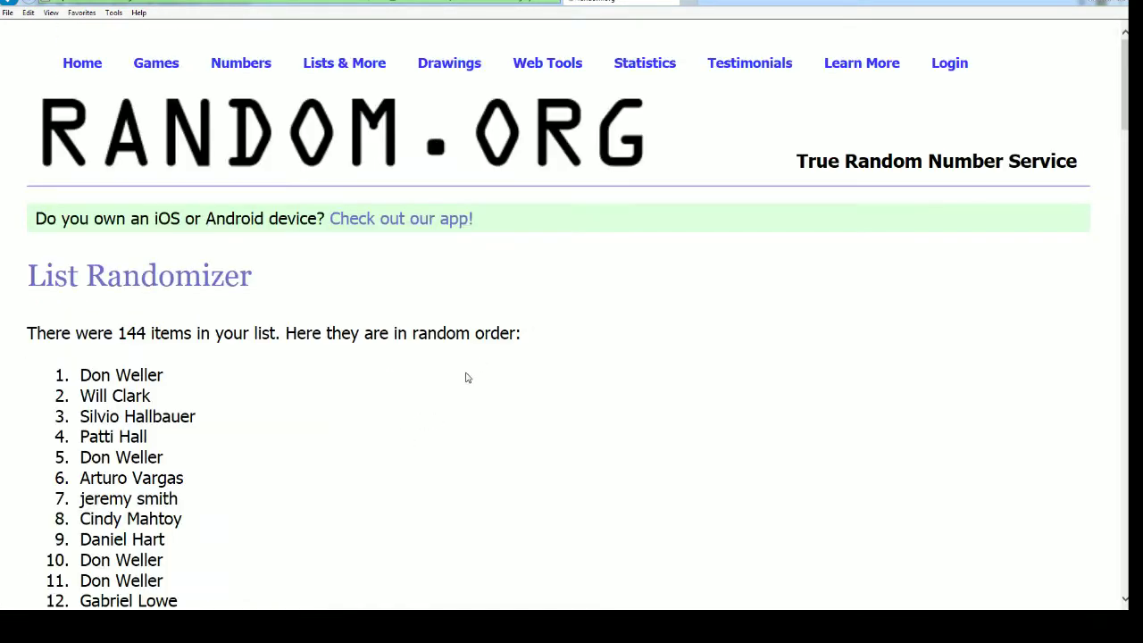
scroll(435, 372, "down", 20)
scroll(434, 367, "down", 15)
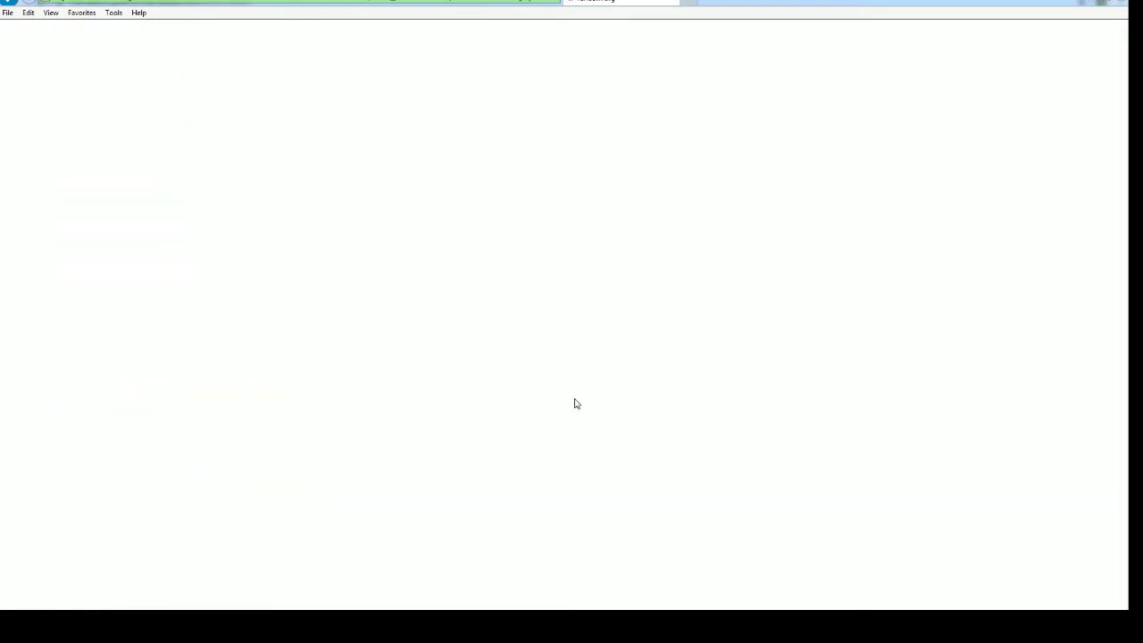
scroll(370, 408, "down", 20)
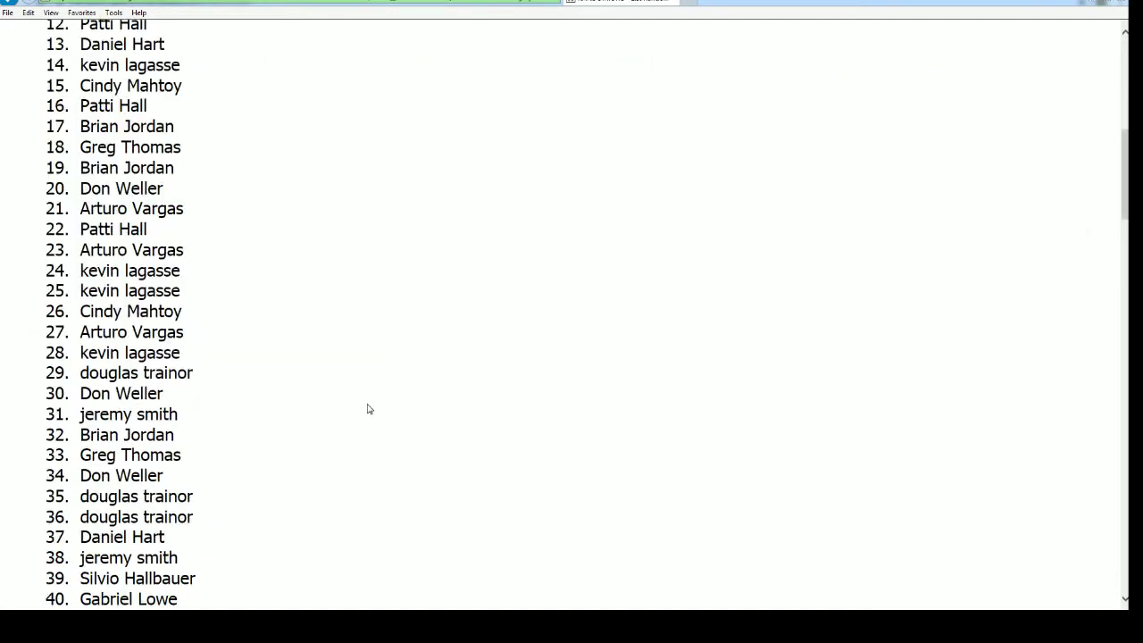
scroll(372, 406, "down", 10)
left_click(65, 455)
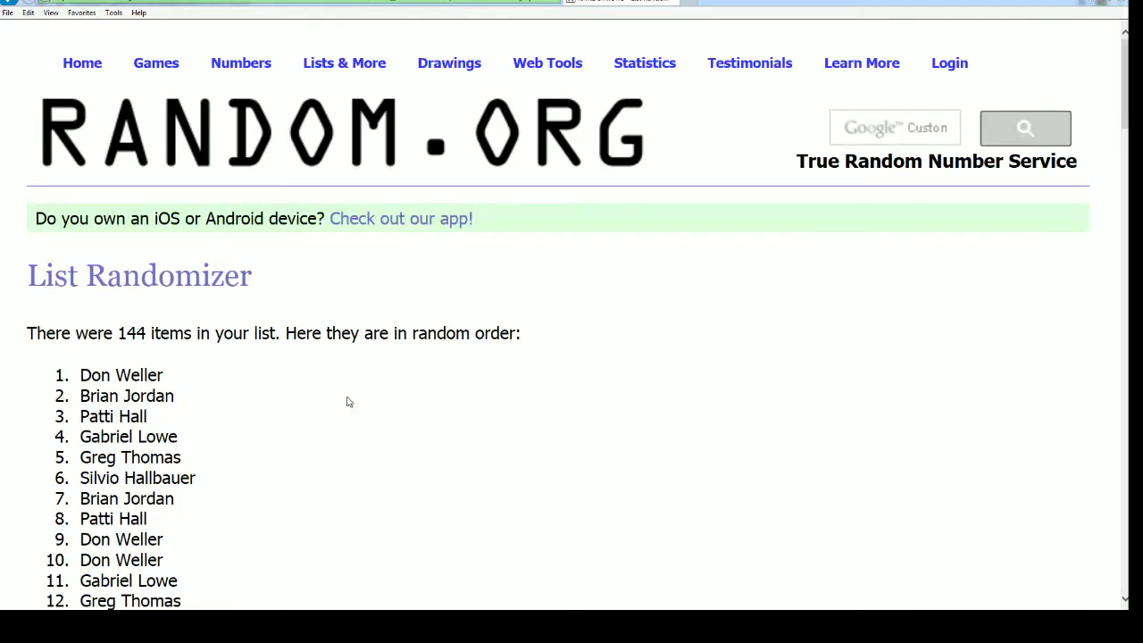
scroll(349, 402, "down", 20)
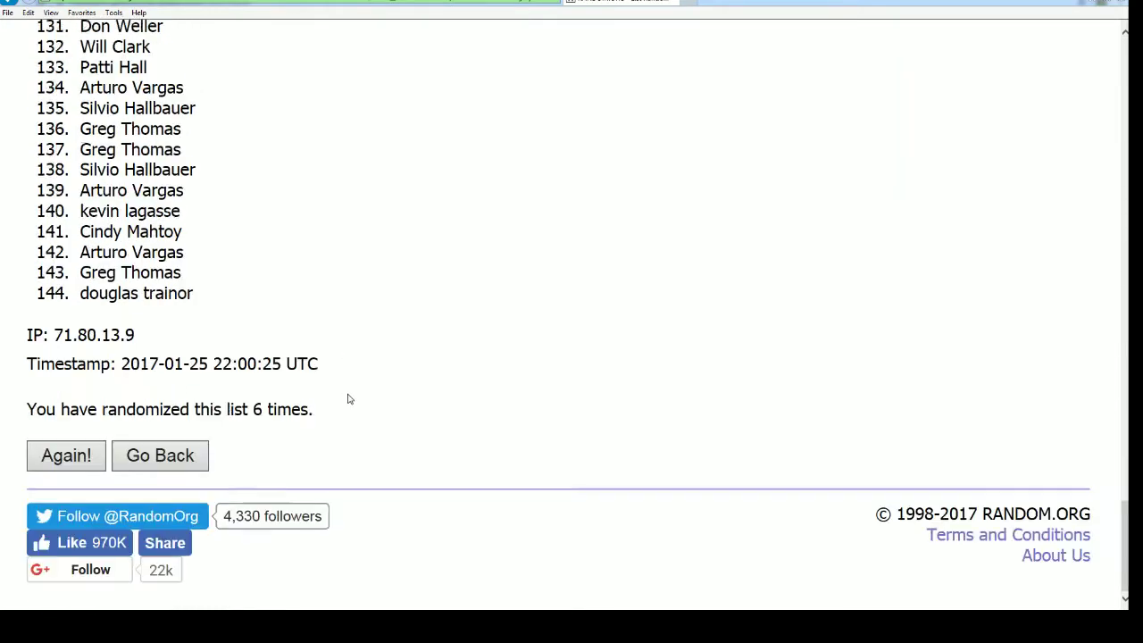
scroll(230, 375, "up", 10)
scroll(250, 370, "down", 10)
left_click(55, 454)
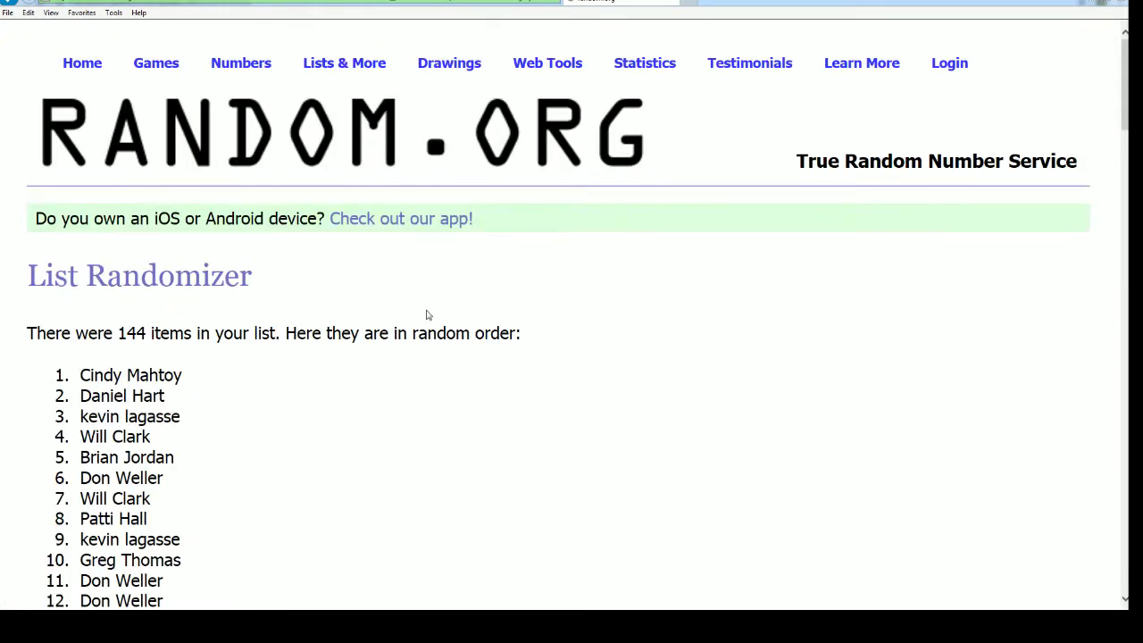
- Copy the entire randomized list of owner names, from item 1 through item 144
scroll(428, 315, "down", 2)
scroll(85, 286, "down", 2)
left_click_drag(80, 198, 206, 291)
scroll(195, 407, "down", 15)
scroll(217, 508, "down", 20)
right_click(120, 141)
left_click(176, 160)
scroll(265, 272, "up", 15)
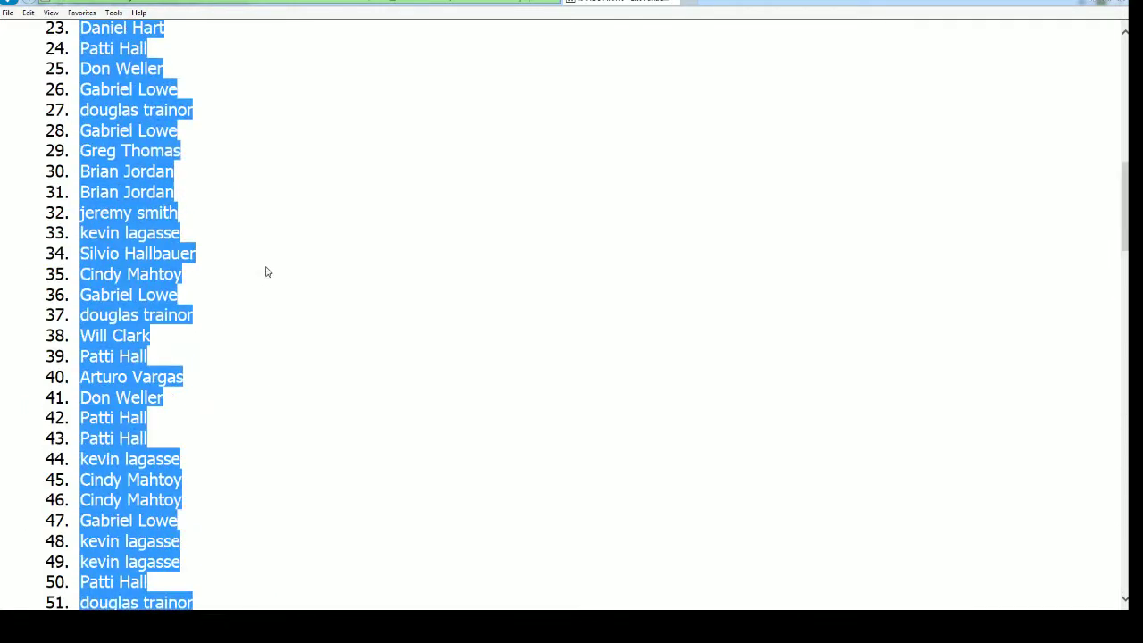
scroll(266, 271, "up", 15)
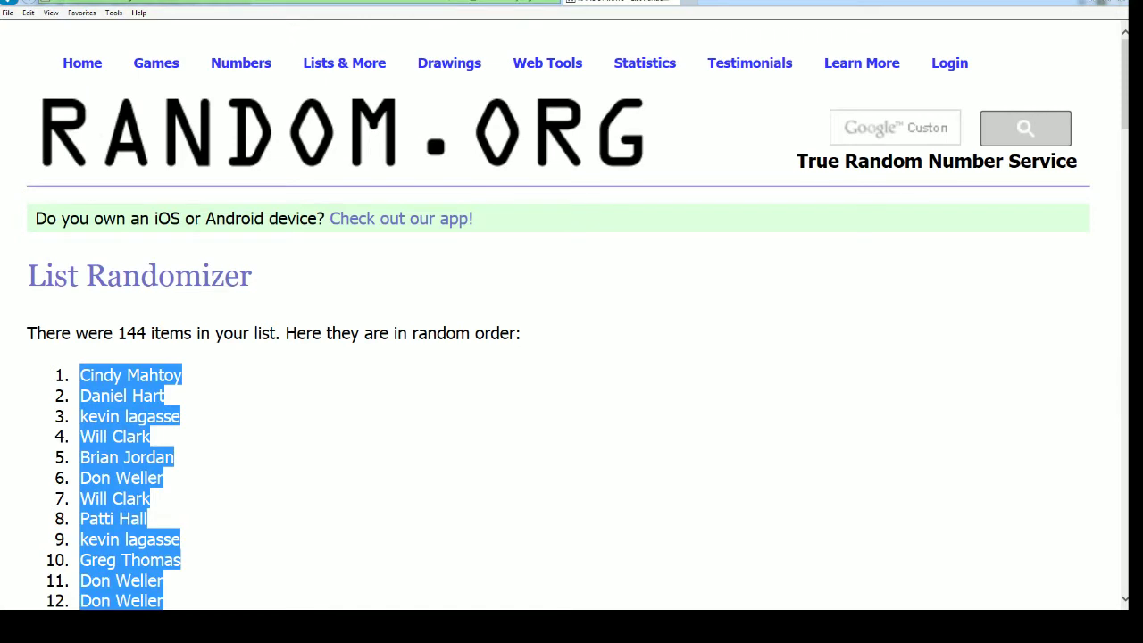
- Switch to the Excel workbook and paste the copied names into the Owners column starting at cell B2
key("alt+Tab")
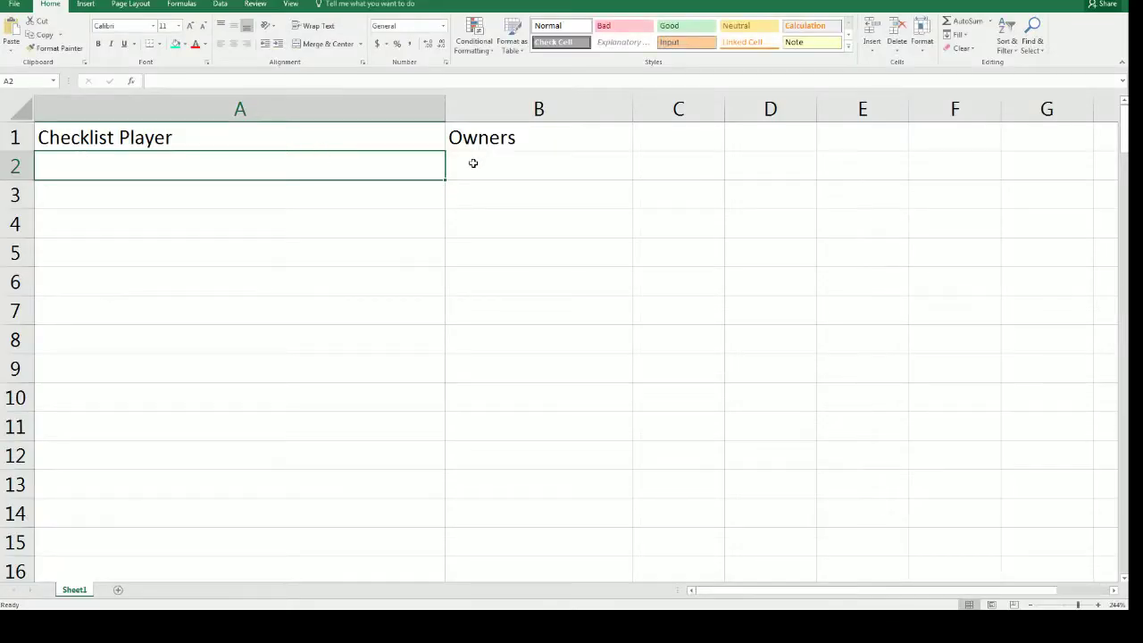
left_click(479, 159)
right_click(479, 164)
key("Escape")
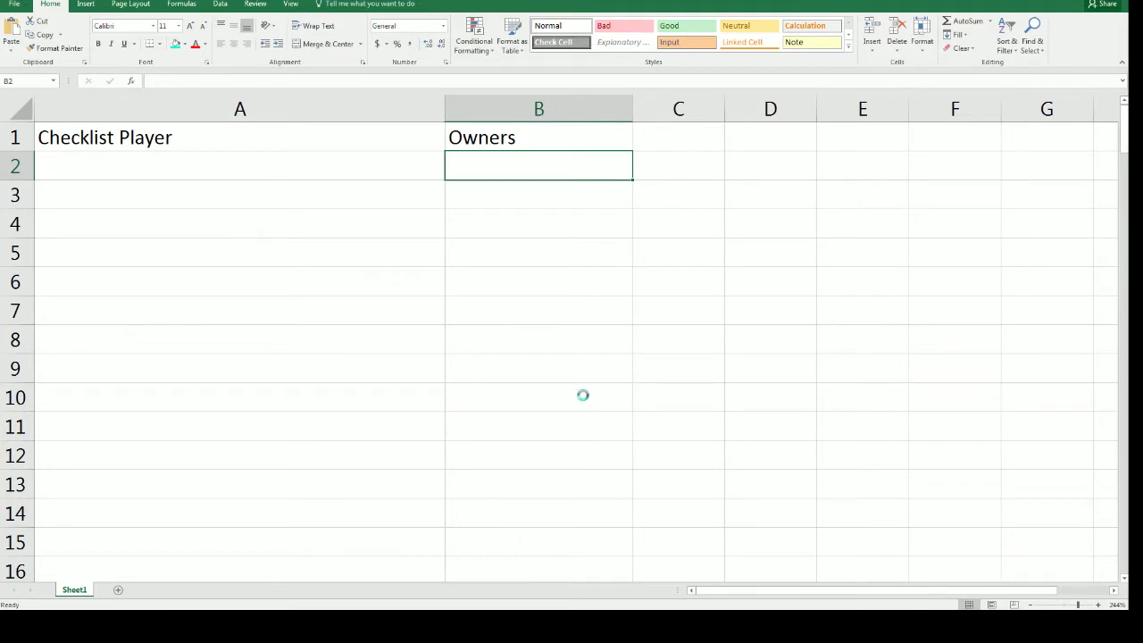
key("ctrl+v")
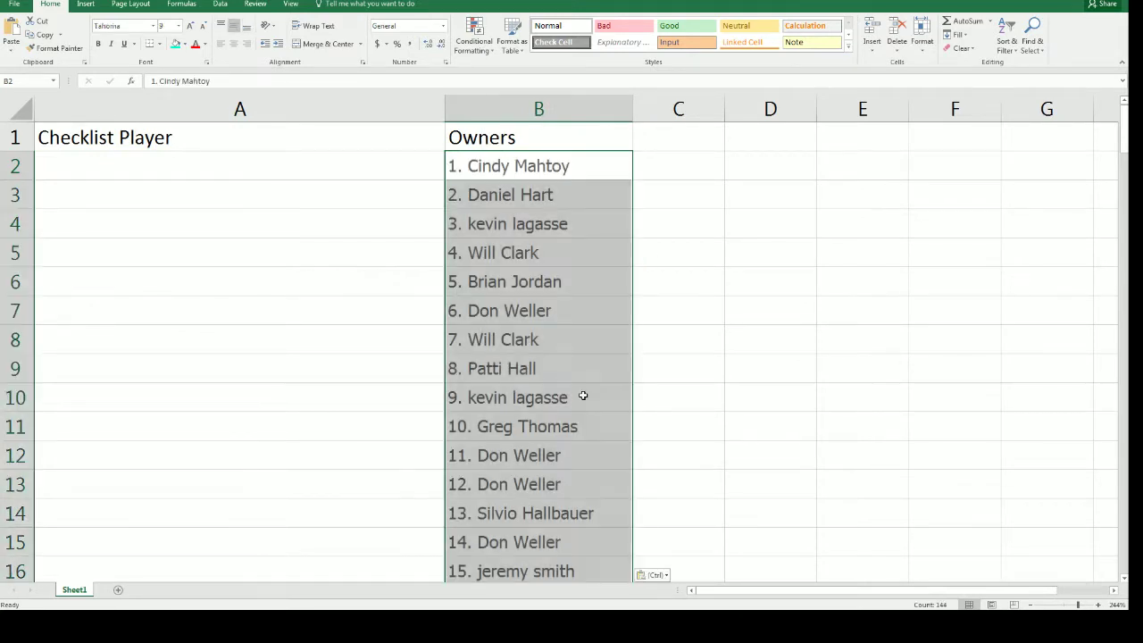
- Narrow column A to fit its Checklist Player header, select cell A2 and look over the pasted owners
left_click(390, 105)
left_click_drag(278, 129, 179, 136)
left_click(81, 152)
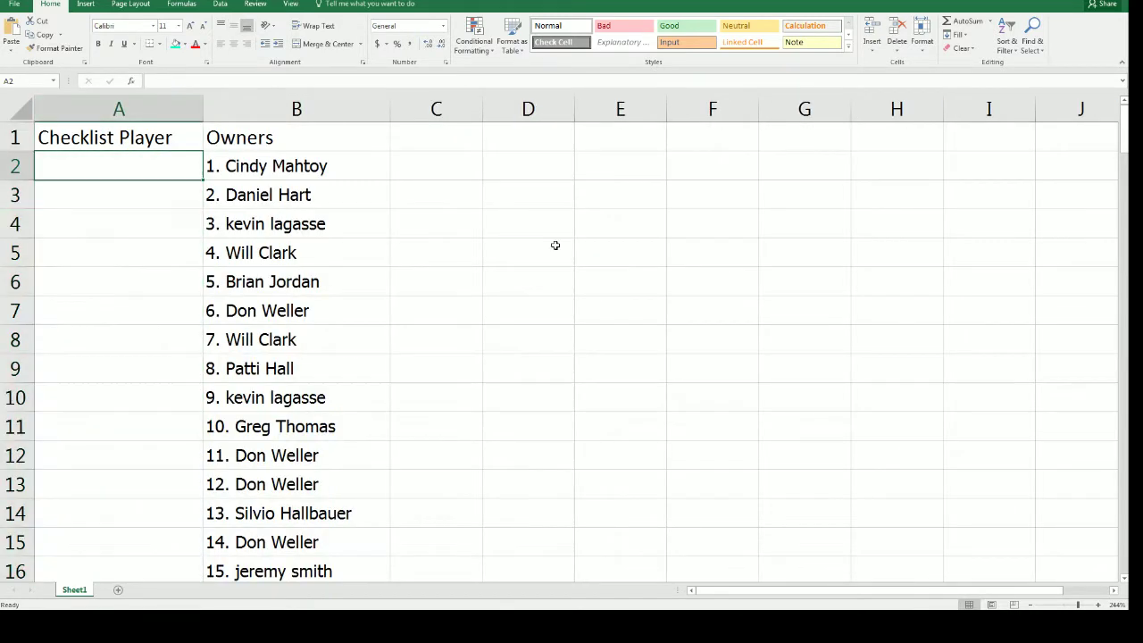
scroll(604, 393, "down", 20)
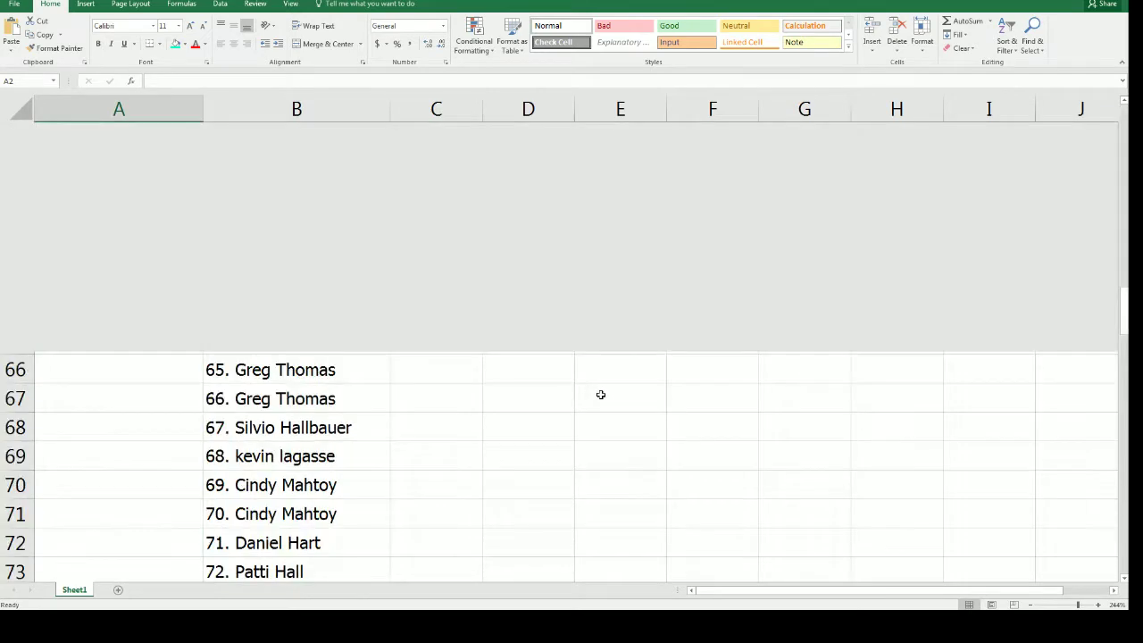
scroll(371, 494, "up", 20)
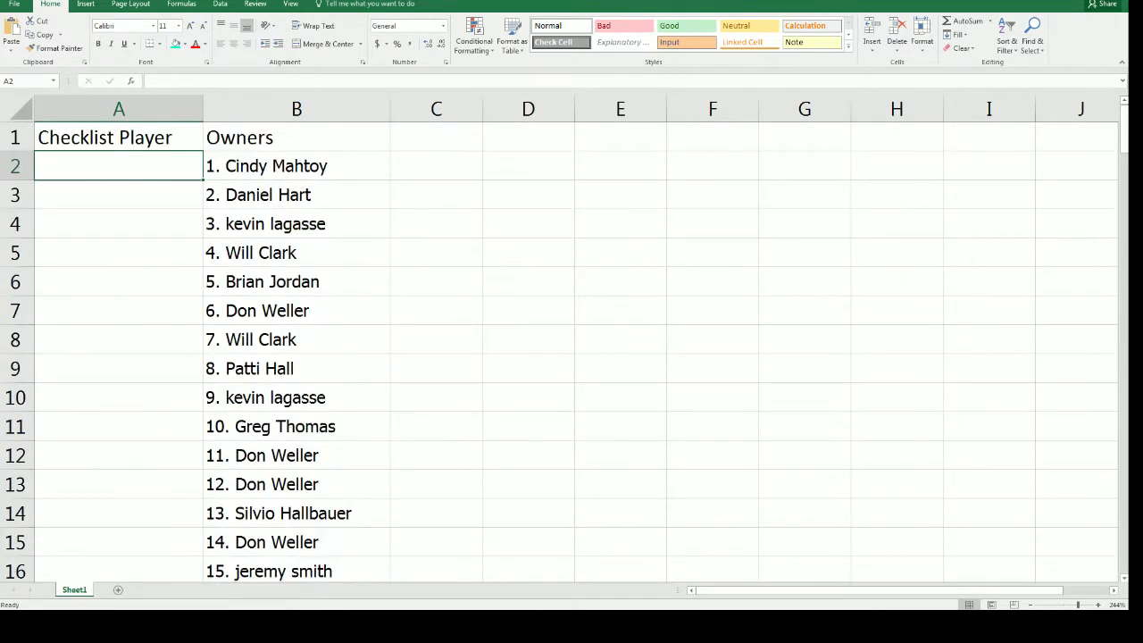
- Switch back to RANDOM.ORG in the browser and open a blank List Randomizer form
key("alt+Tab")
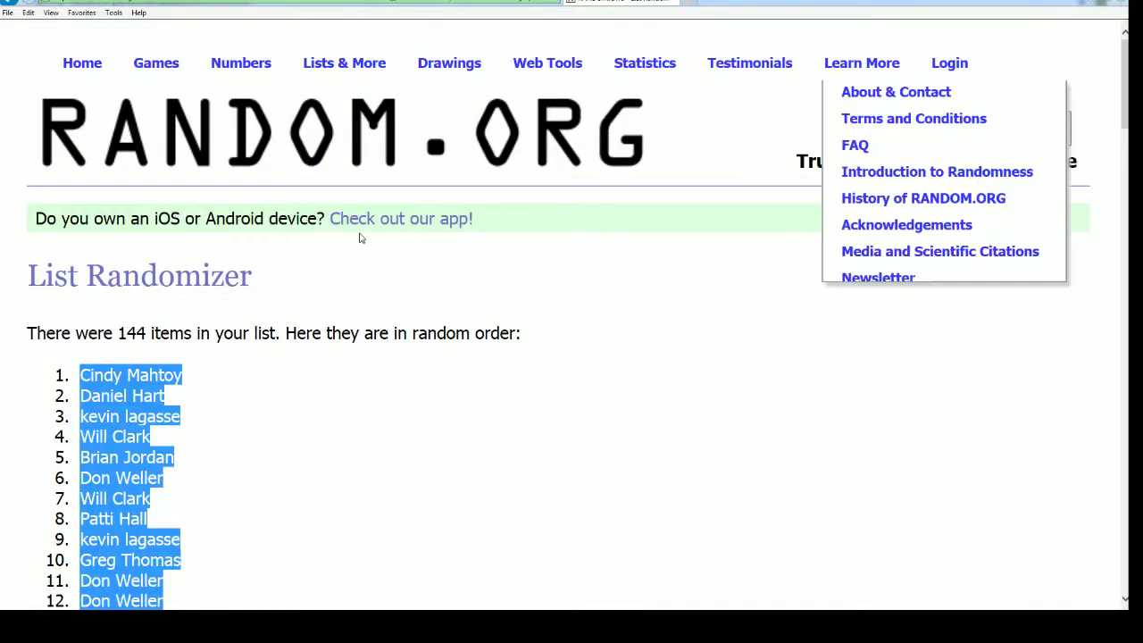
mouse_move(353, 73)
left_click(372, 96)
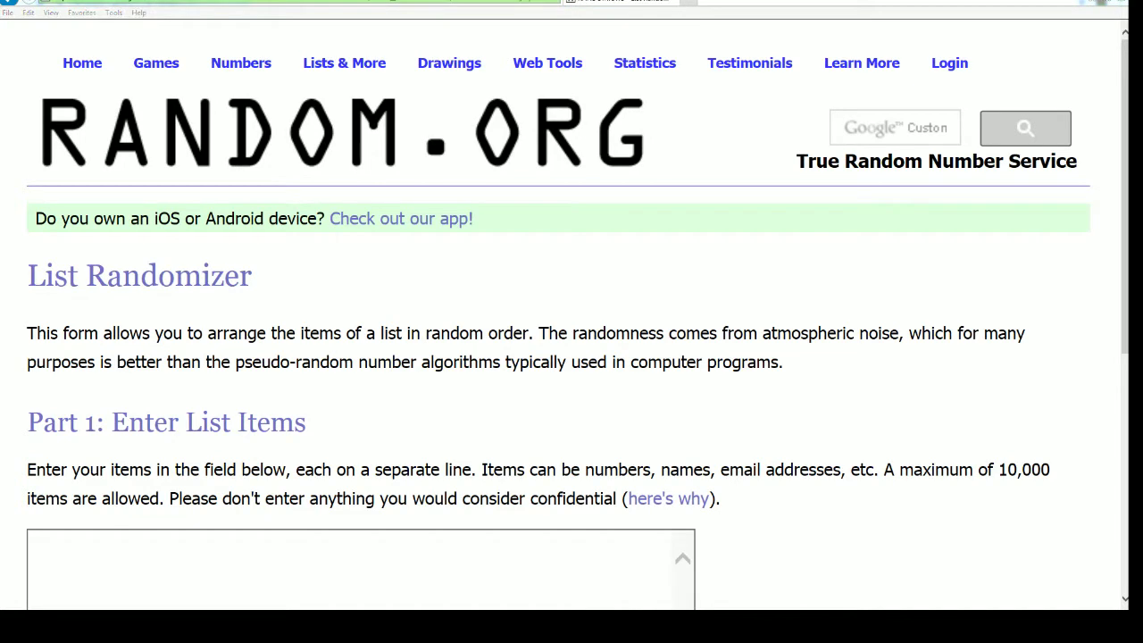
key("alt+Tab")
scroll(572, 312, "down", 10)
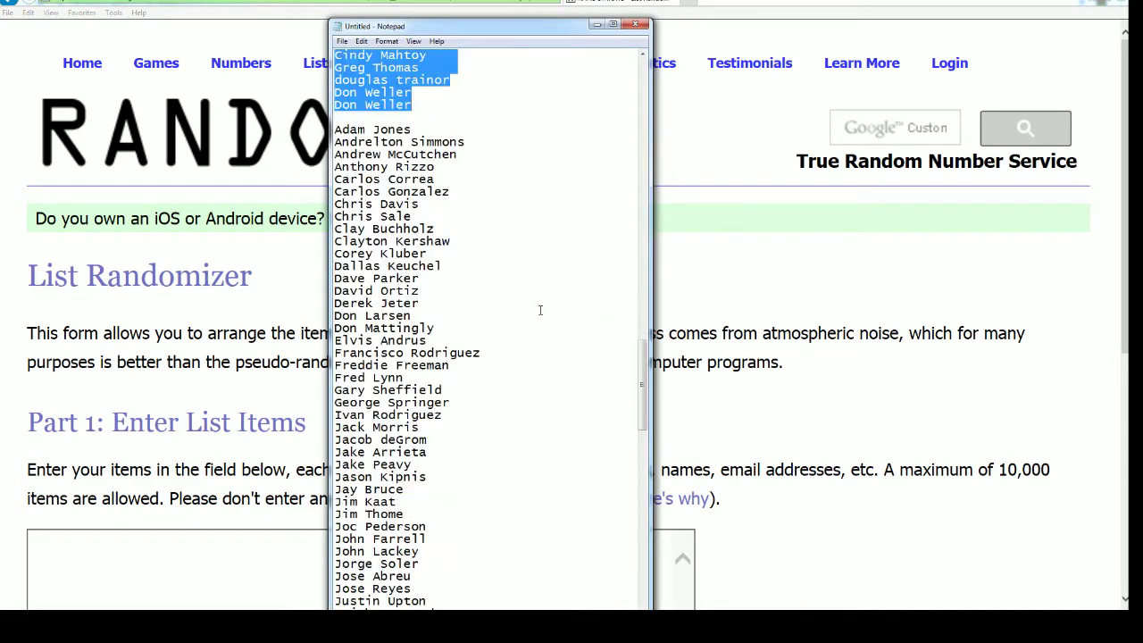
left_click_drag(428, 116, 576, 609)
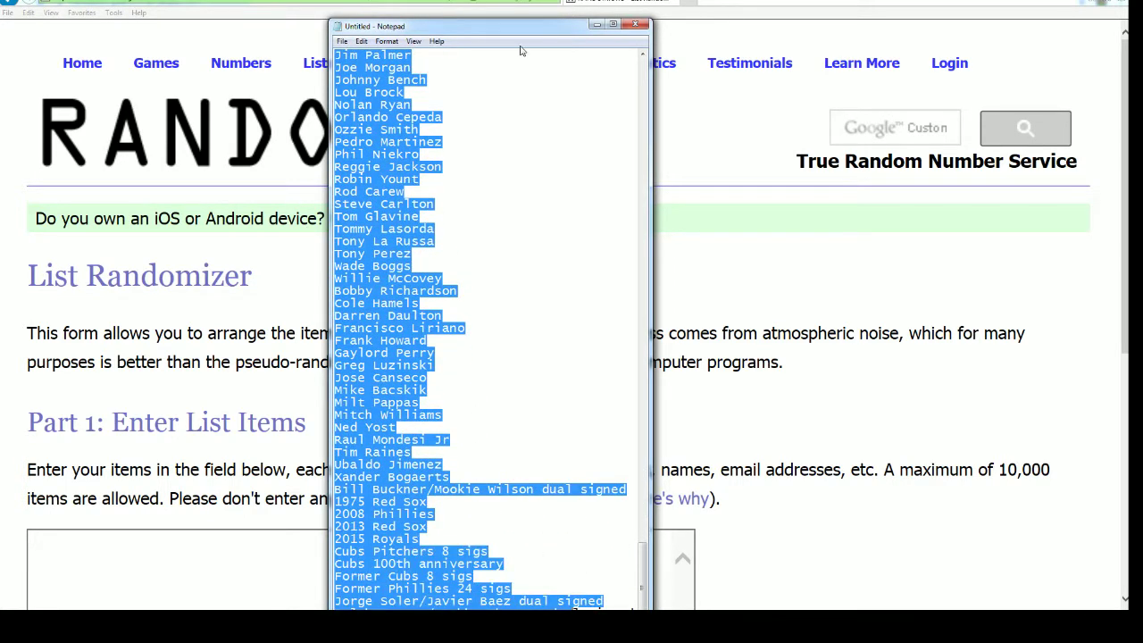
left_click(614, 26)
left_click_drag(300, 595, 6, 31)
right_click(26, 38)
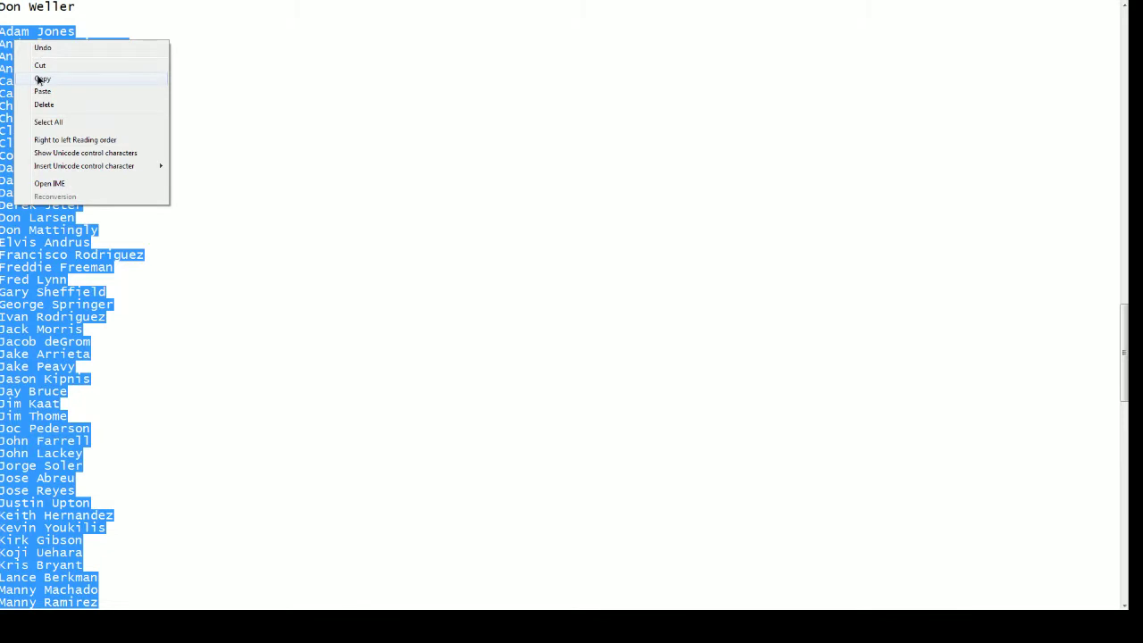
left_click(41, 78)
- Return to the List Randomizer form in the browser and paste the copied checklist as the list items
key("alt+Tab")
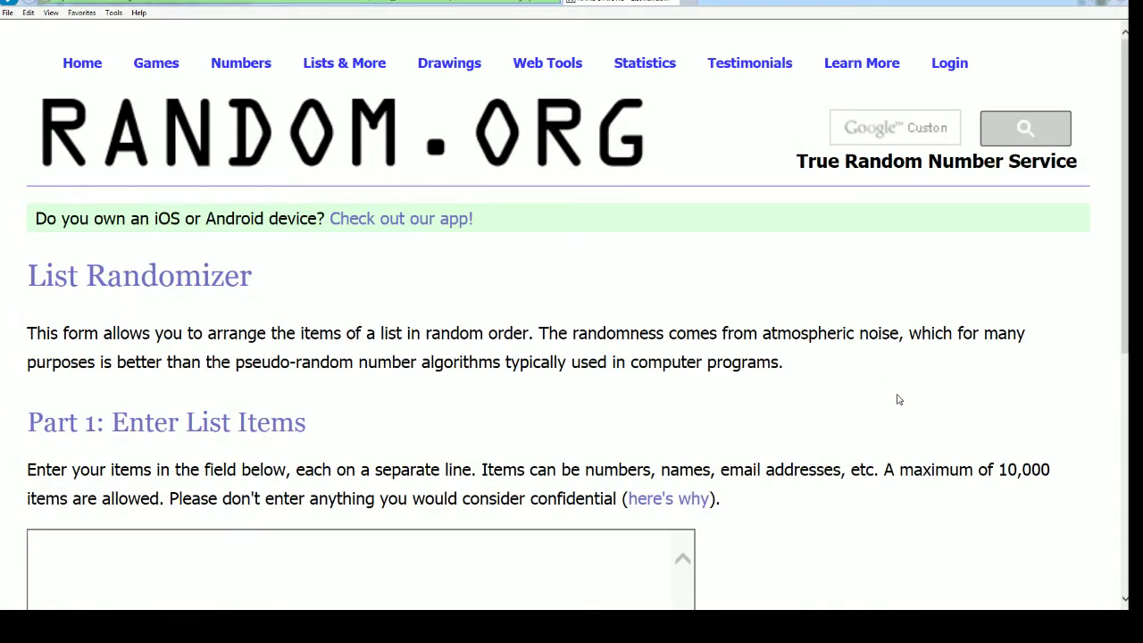
scroll(900, 400, "down", 3)
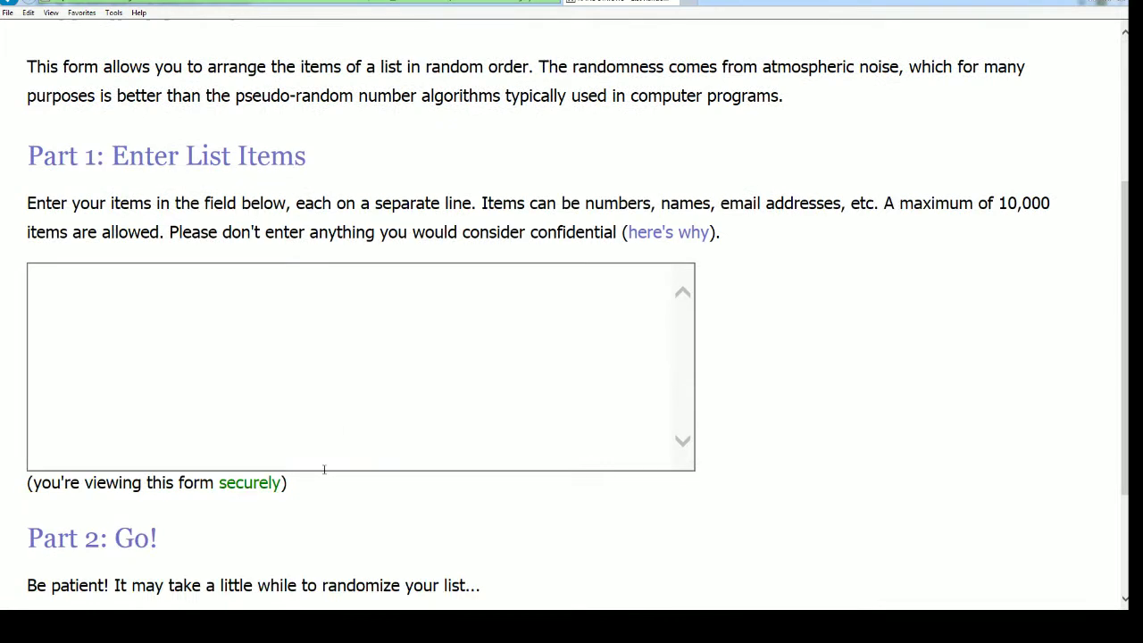
left_click(40, 278)
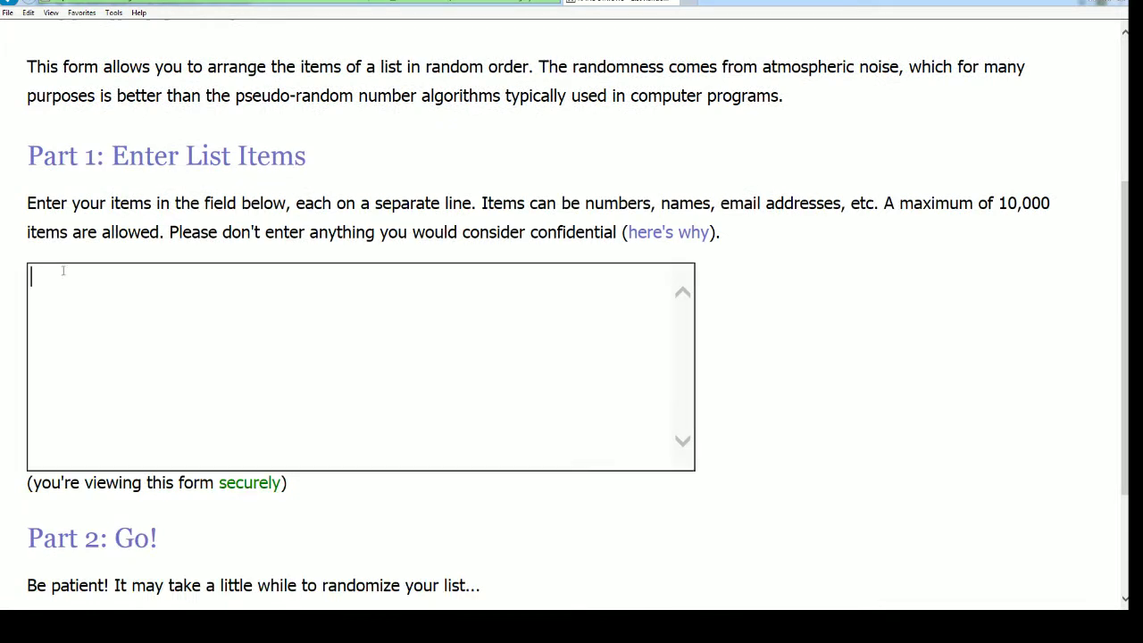
right_click(61, 270)
left_click(76, 323)
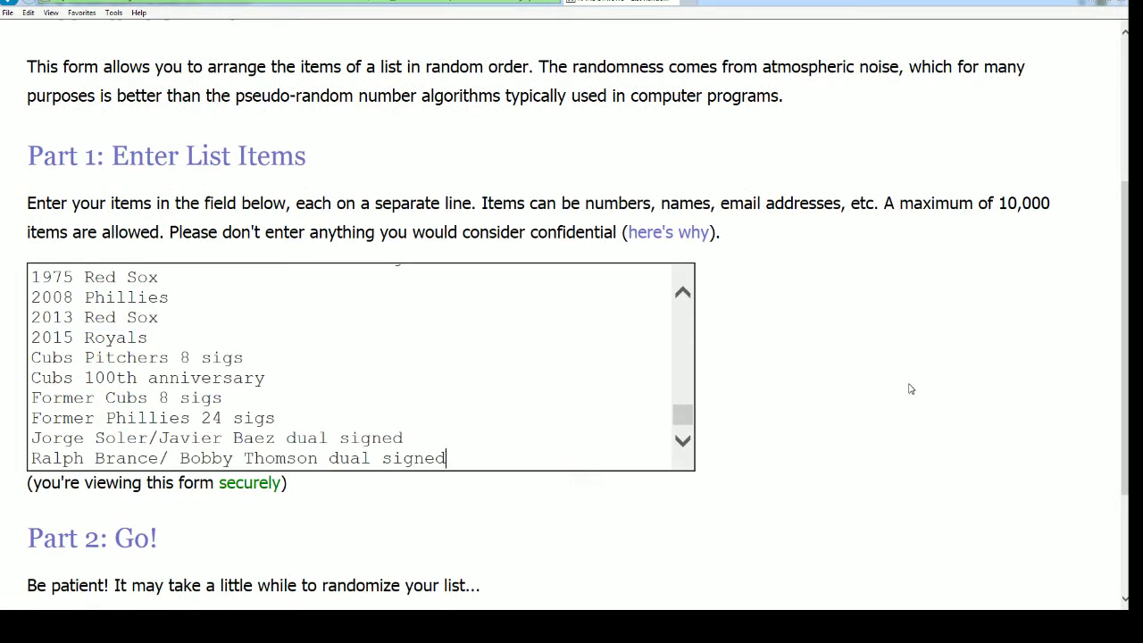
- Randomize the pasted checklist and repeat the shuffle until the list has been randomized seven times
scroll(920, 407, "down", 2)
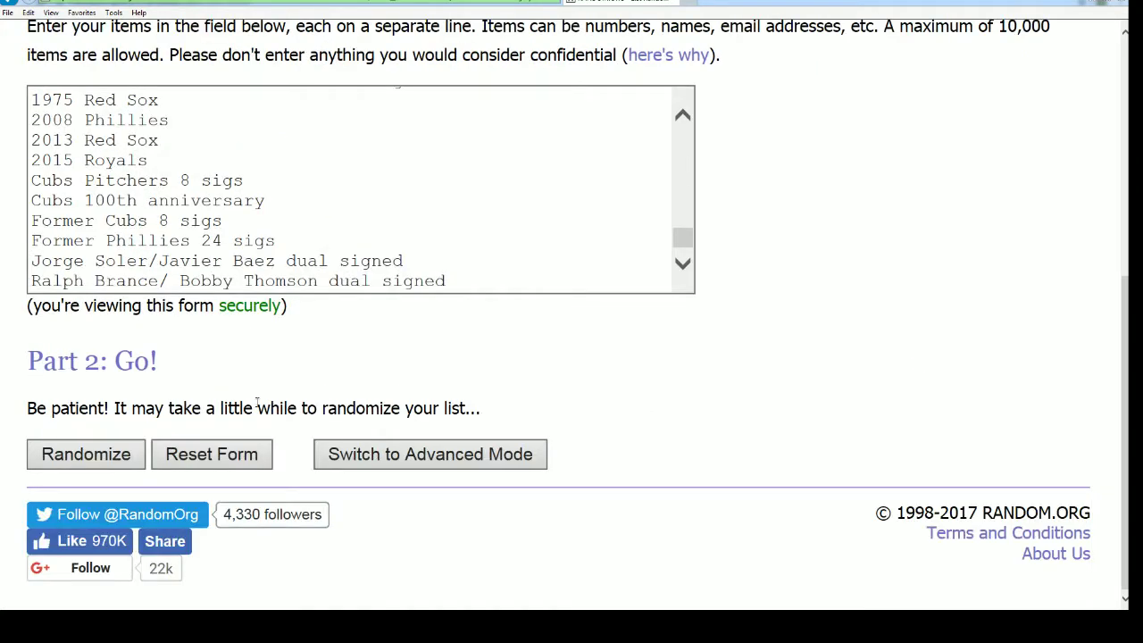
left_click(80, 457)
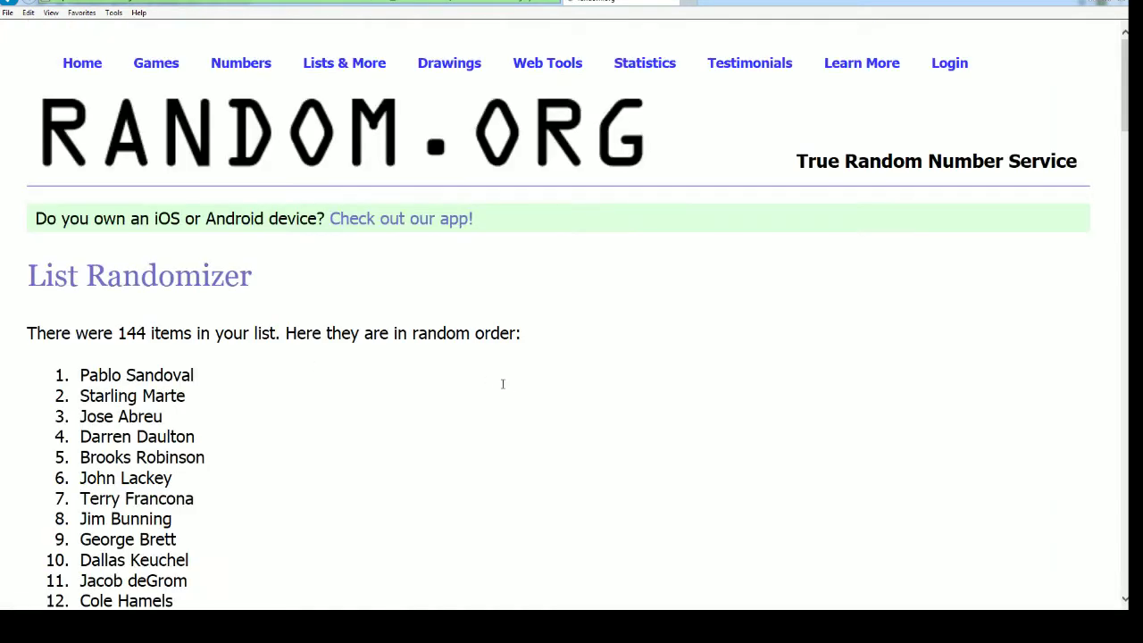
scroll(579, 439, "down", 20)
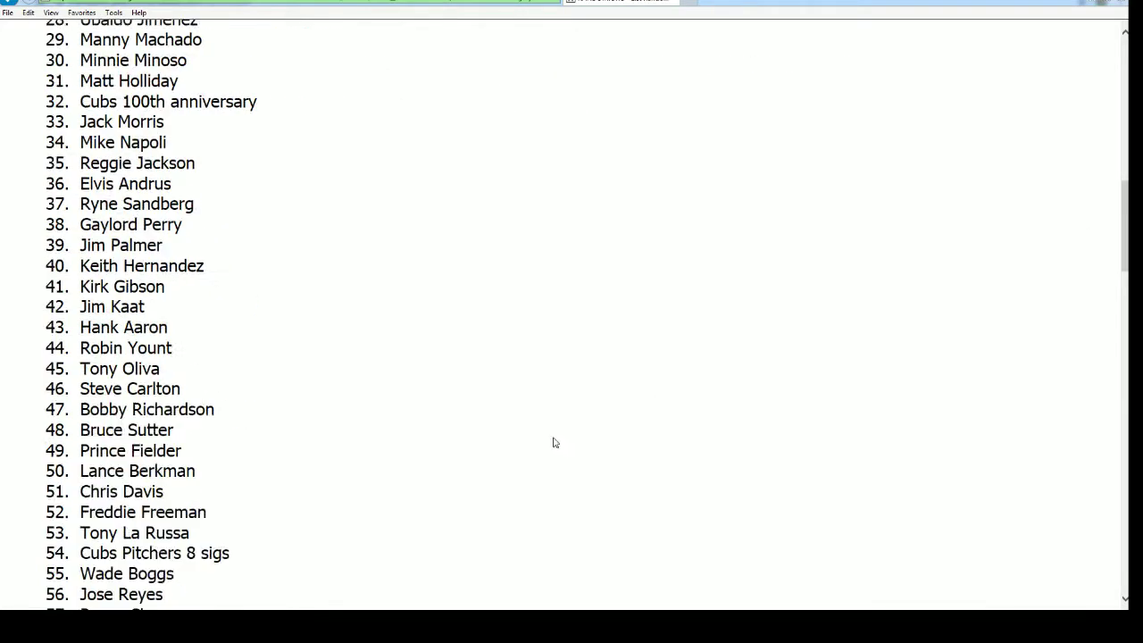
scroll(400, 458, "down", 5)
left_click(66, 503)
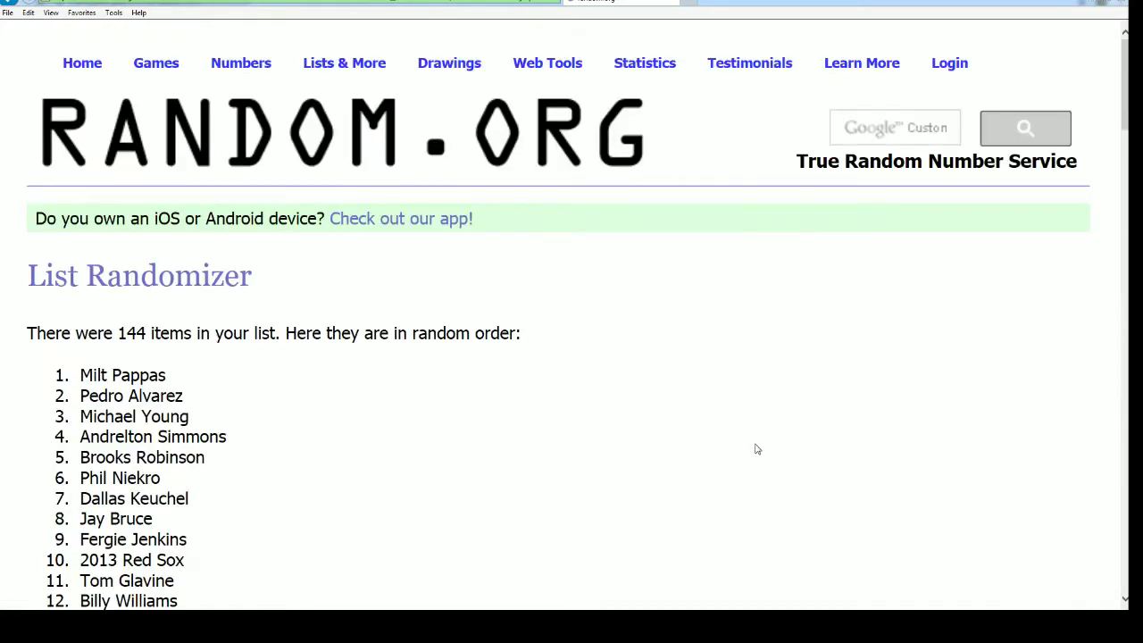
scroll(755, 450, "down", 8)
scroll(753, 449, "down", 20)
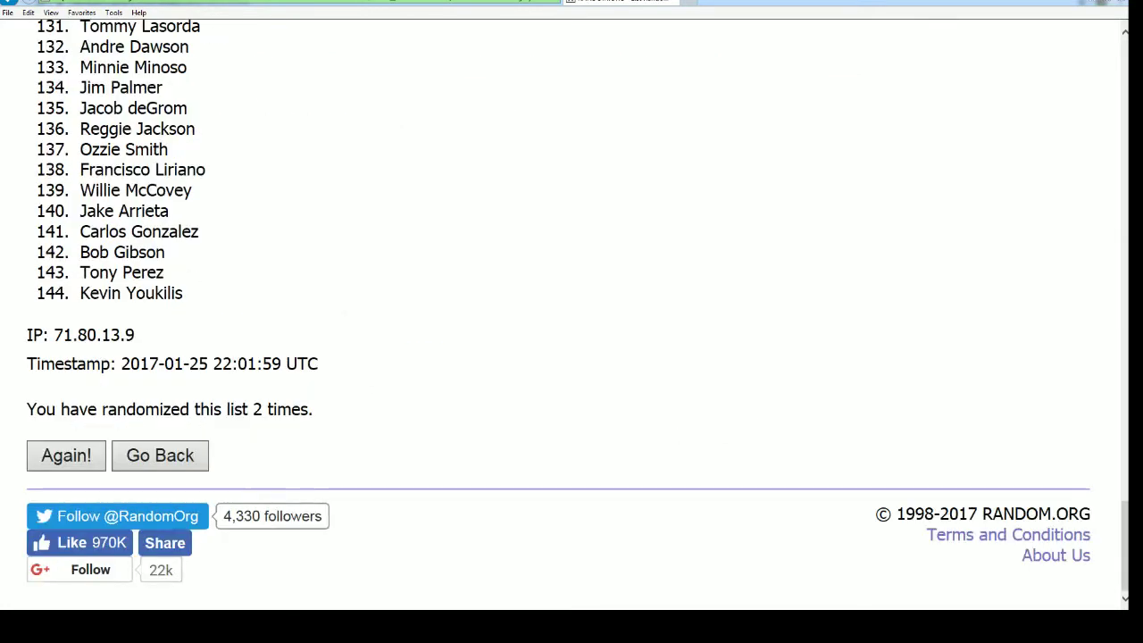
left_click(66, 456)
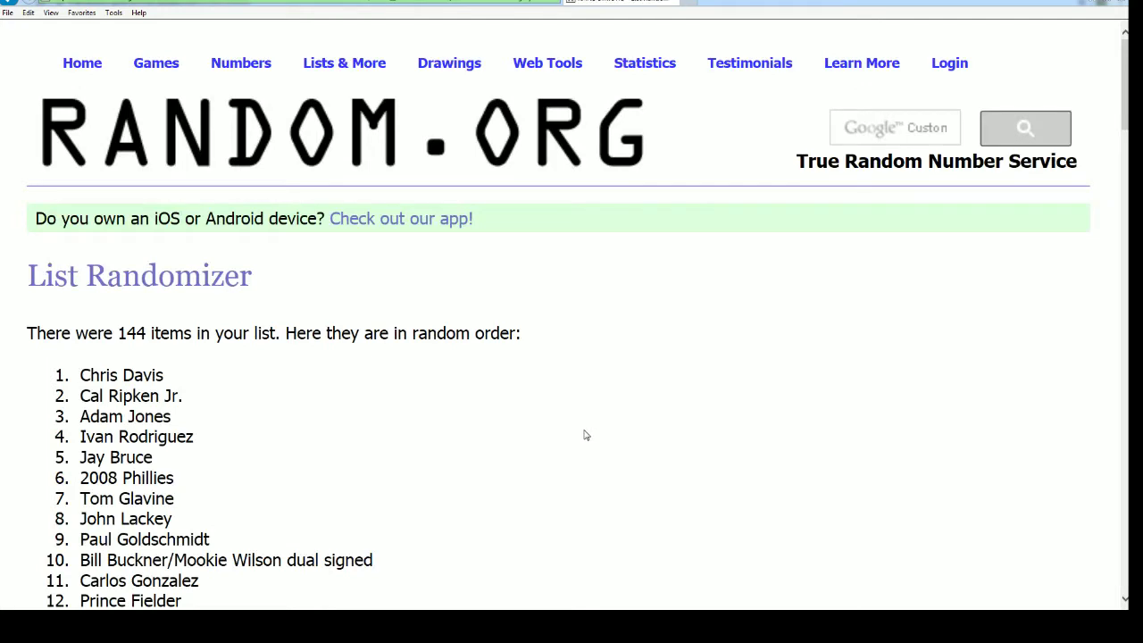
scroll(582, 434, "down", 20)
scroll(590, 412, "down", 10)
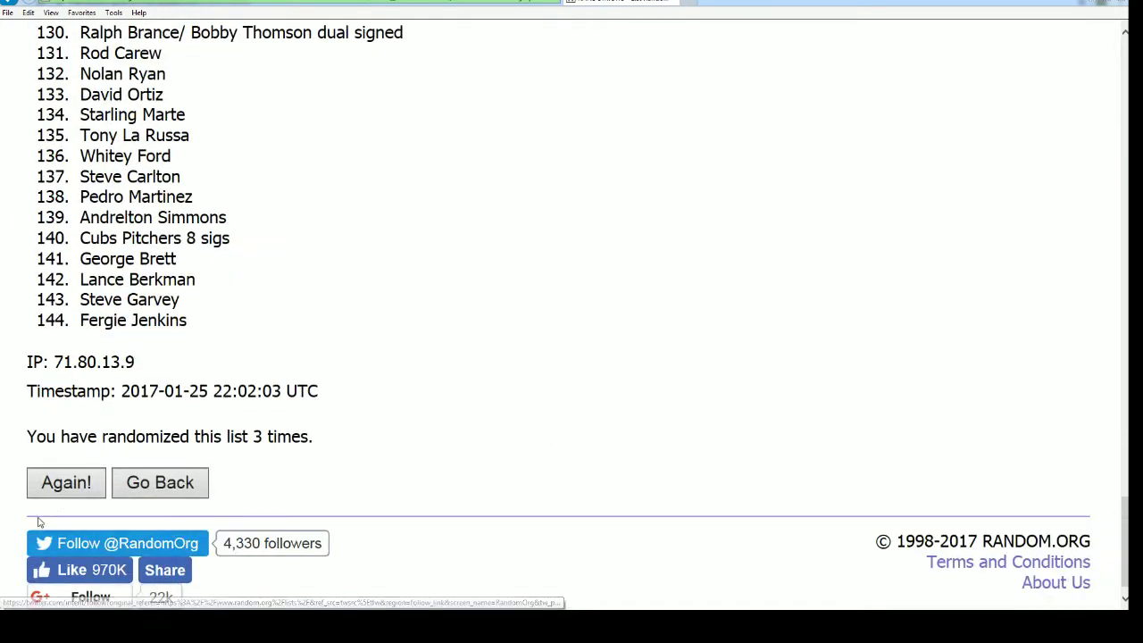
left_click(66, 483)
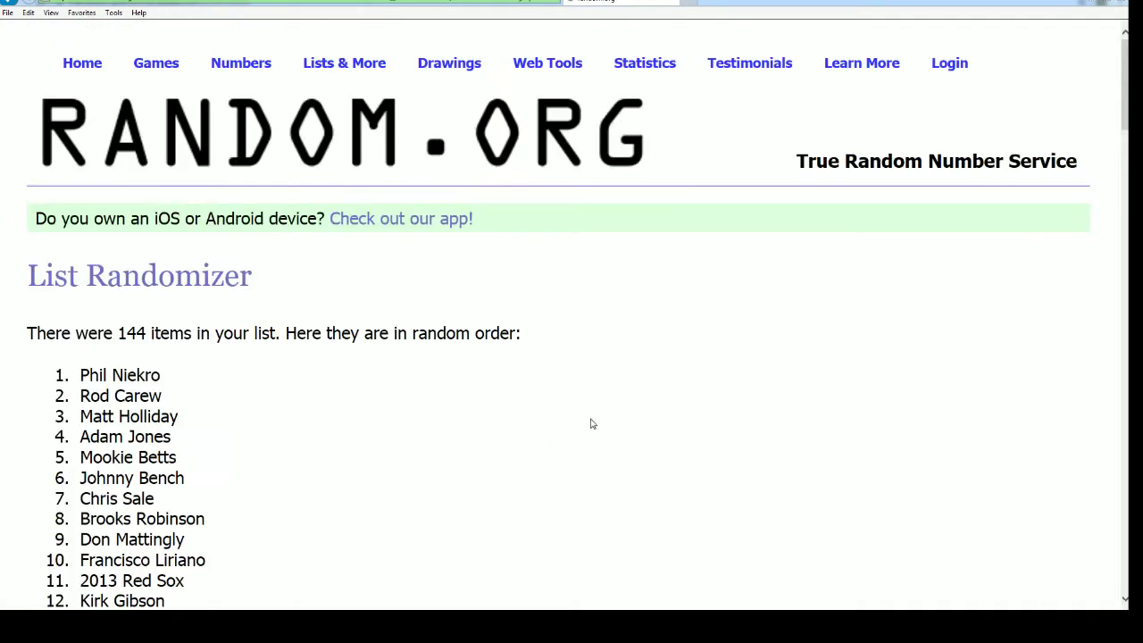
scroll(518, 408, "down", 20)
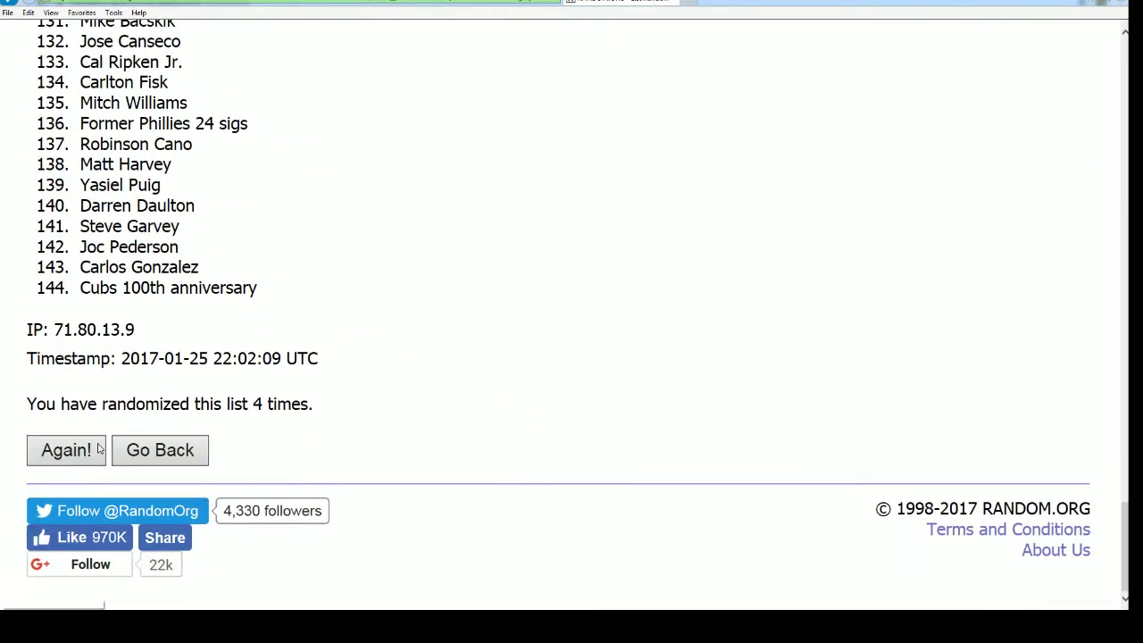
left_click(67, 457)
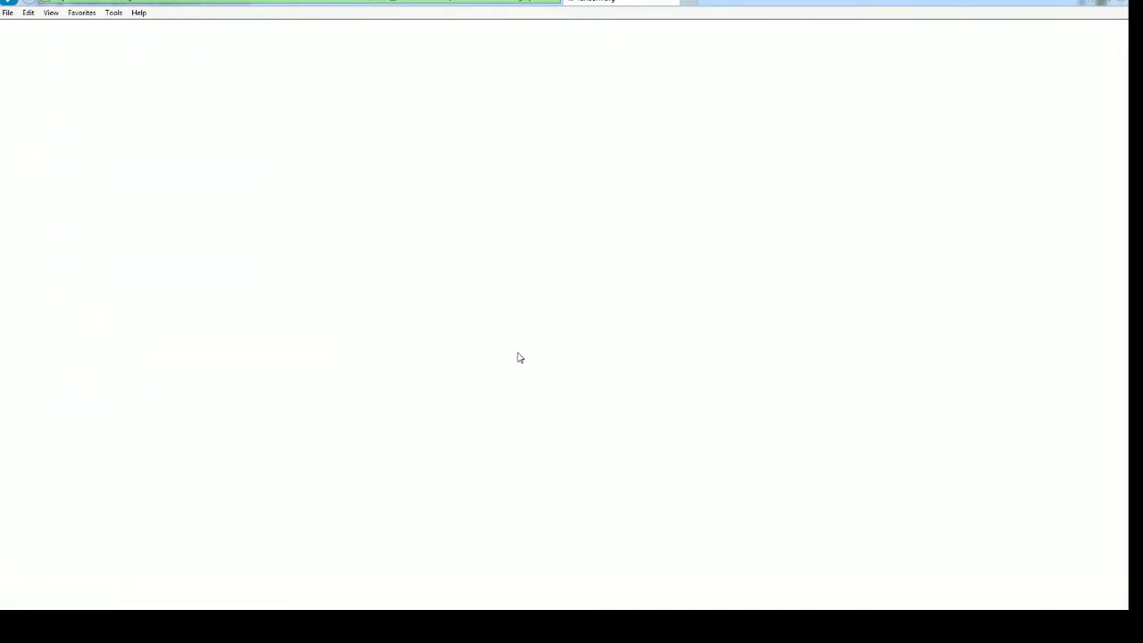
scroll(579, 421, "down", 12)
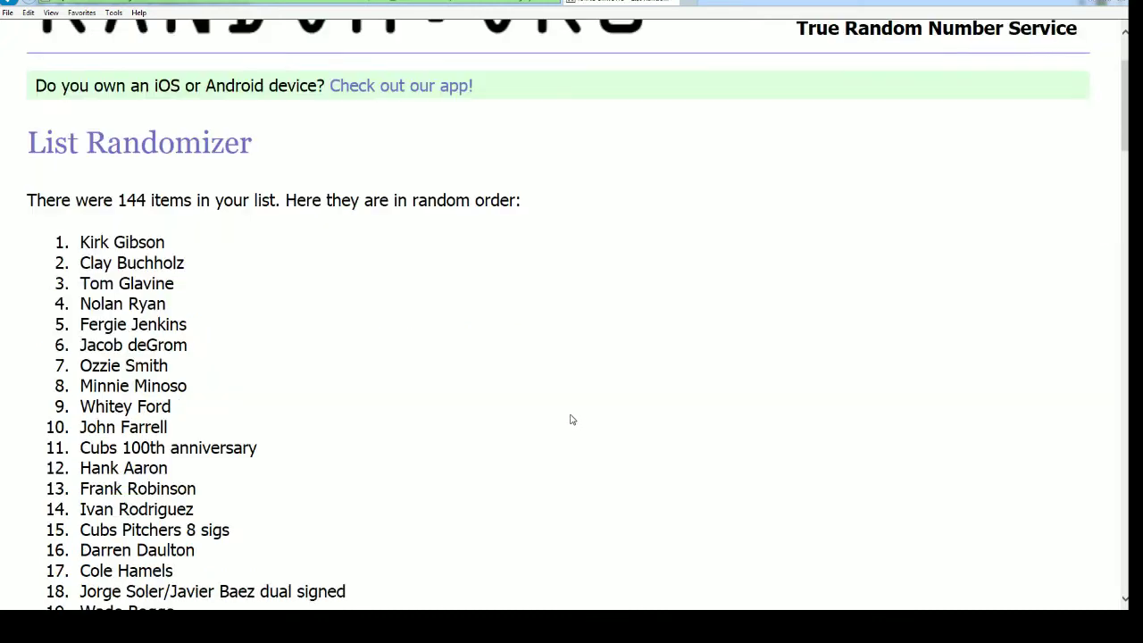
scroll(567, 415, "down", 15)
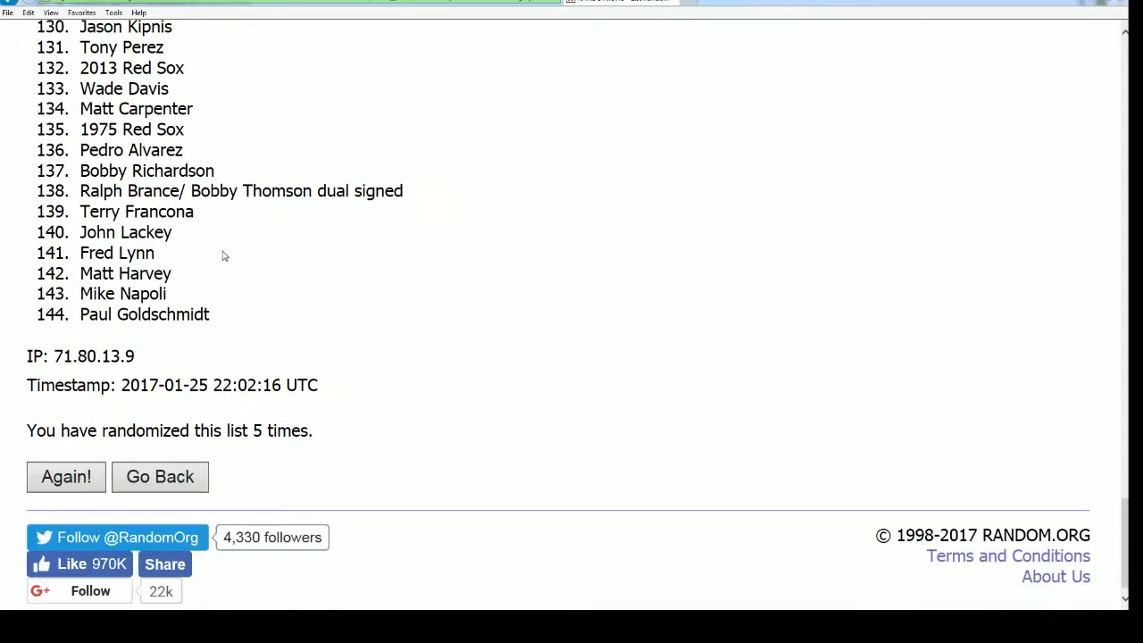
left_click(79, 477)
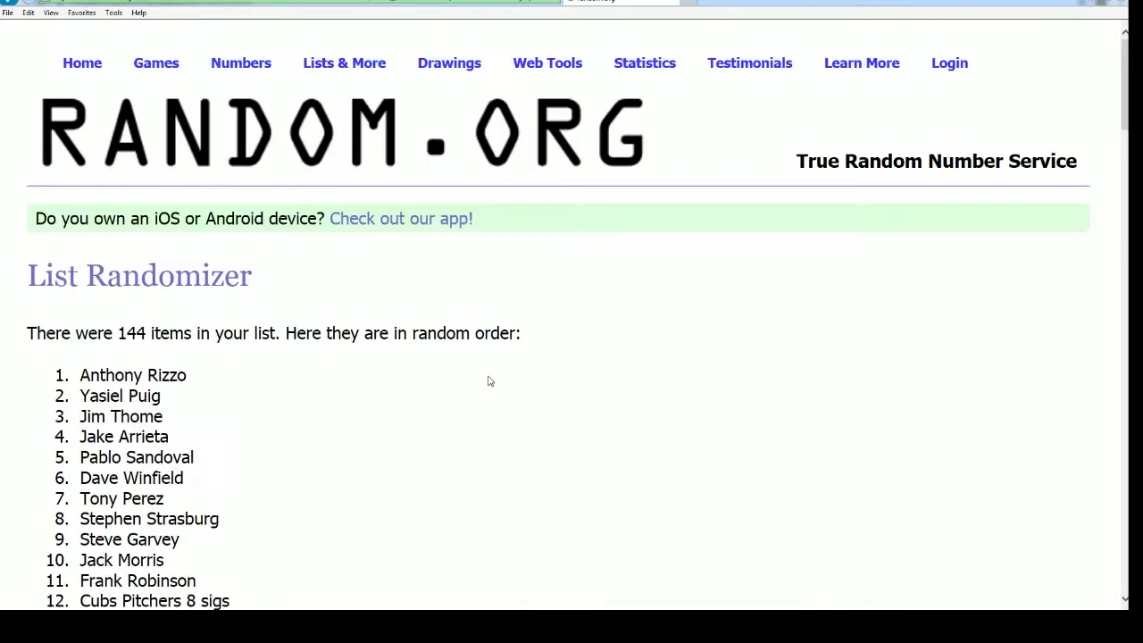
scroll(727, 413, "down", 15)
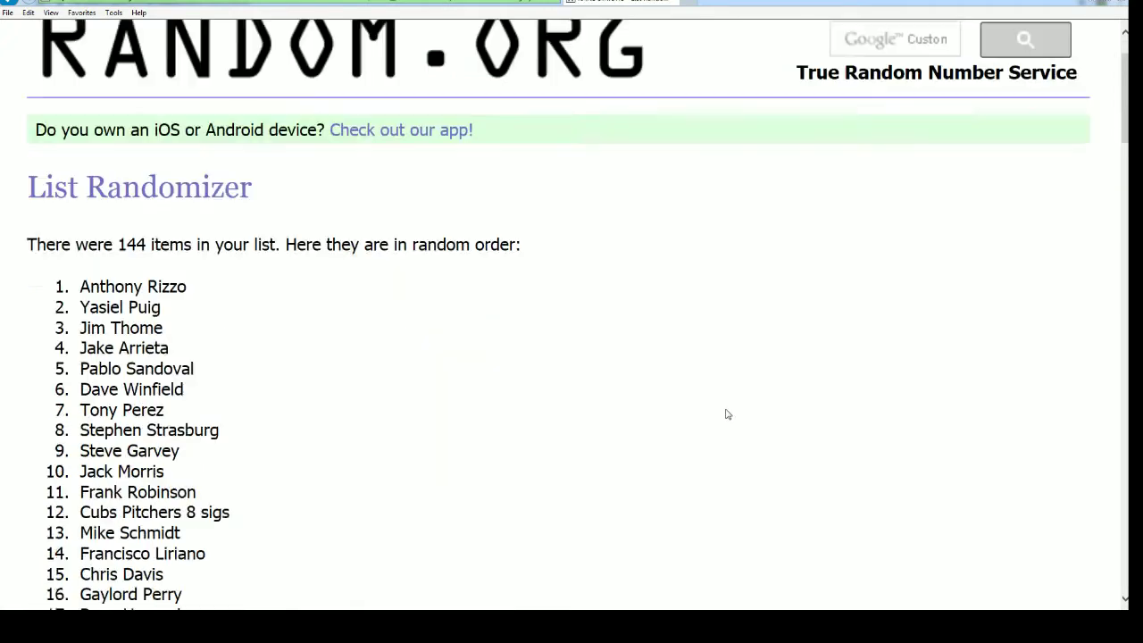
scroll(727, 415, "down", 15)
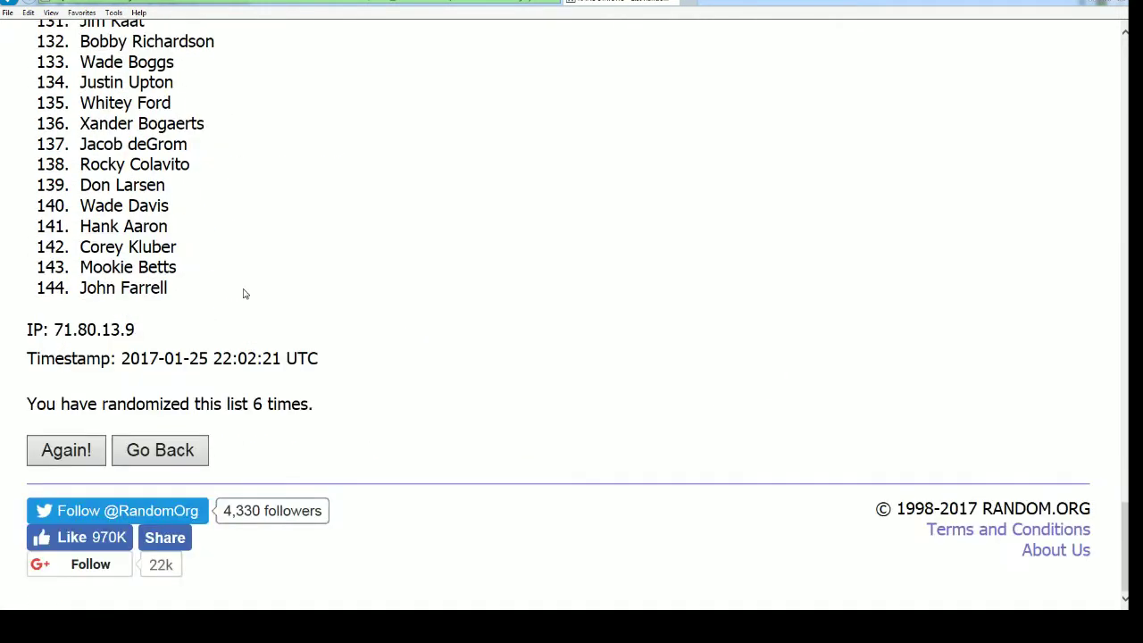
left_click(66, 451)
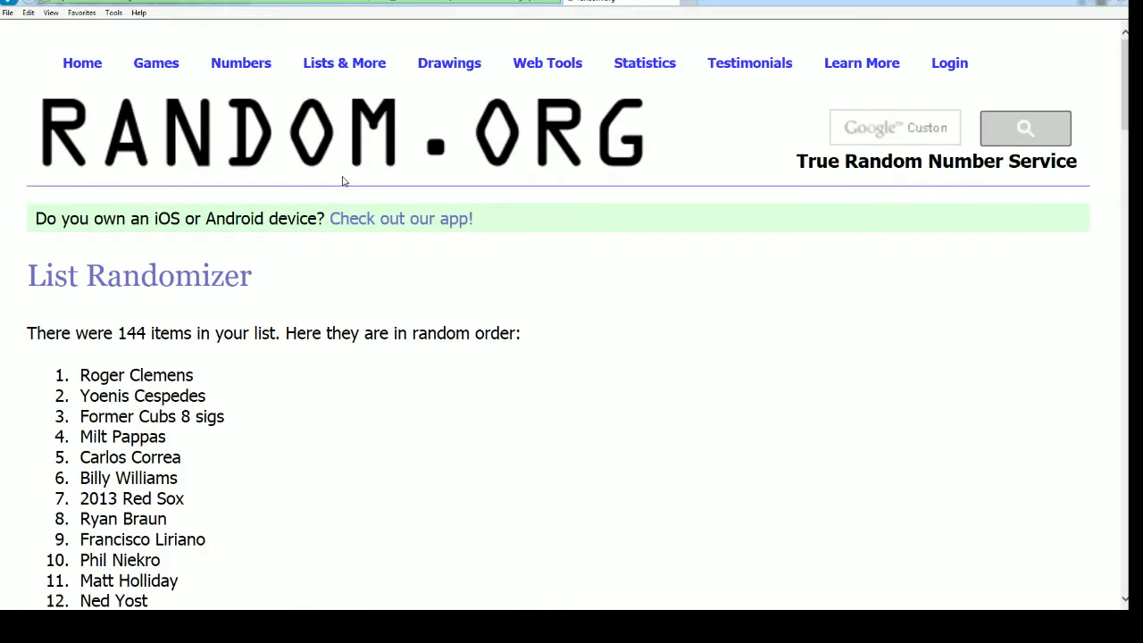
- Copy the full seventh randomized checklist, from Roger Clemens through Tim Raines
scroll(74, 232, "down", 2)
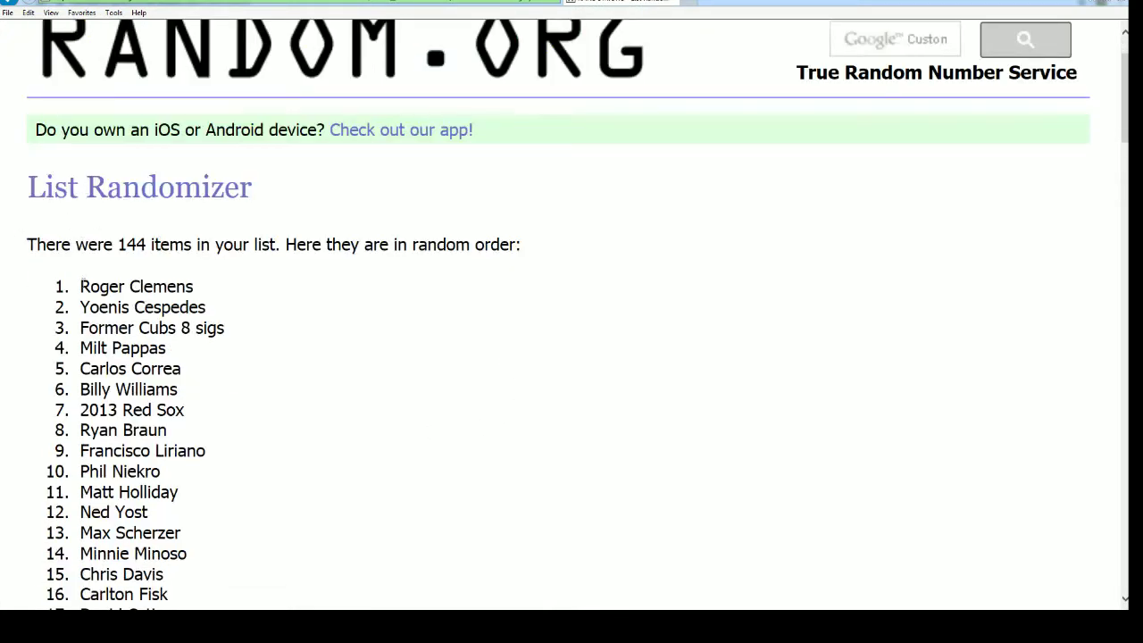
left_click_drag(79, 286, 202, 289)
scroll(224, 397, "down", 15)
left_click(224, 396)
scroll(217, 401, "down", 6)
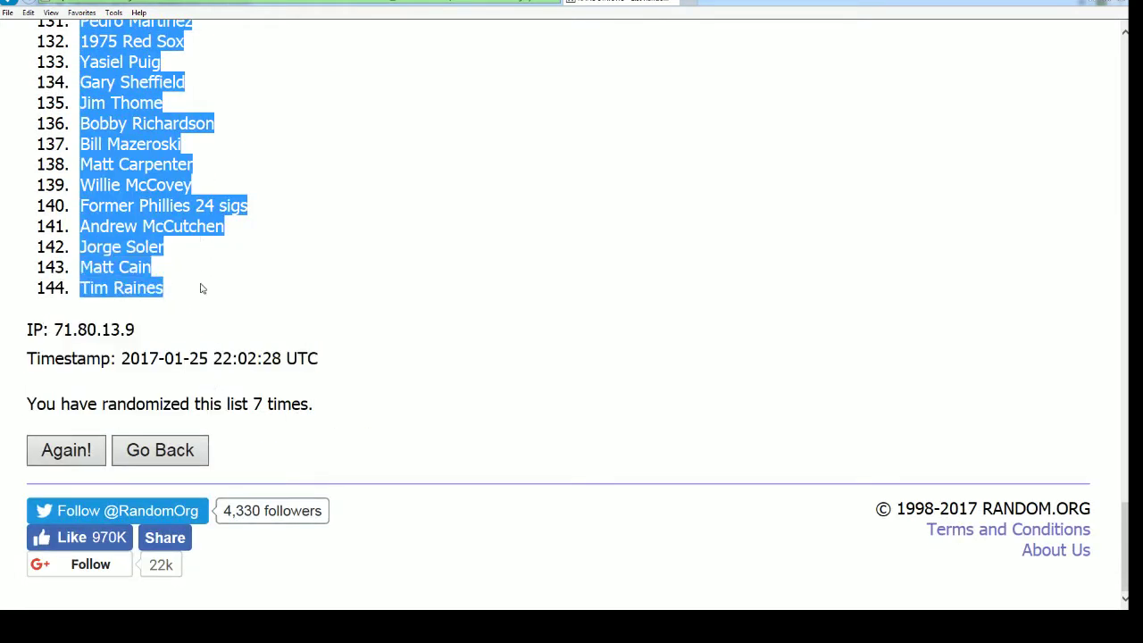
right_click(108, 166)
left_click(144, 183)
- Switch to the Excel sheet and paste the shuffled checklist into the Checklist Player column starting at cell A2
key("alt+Tab")
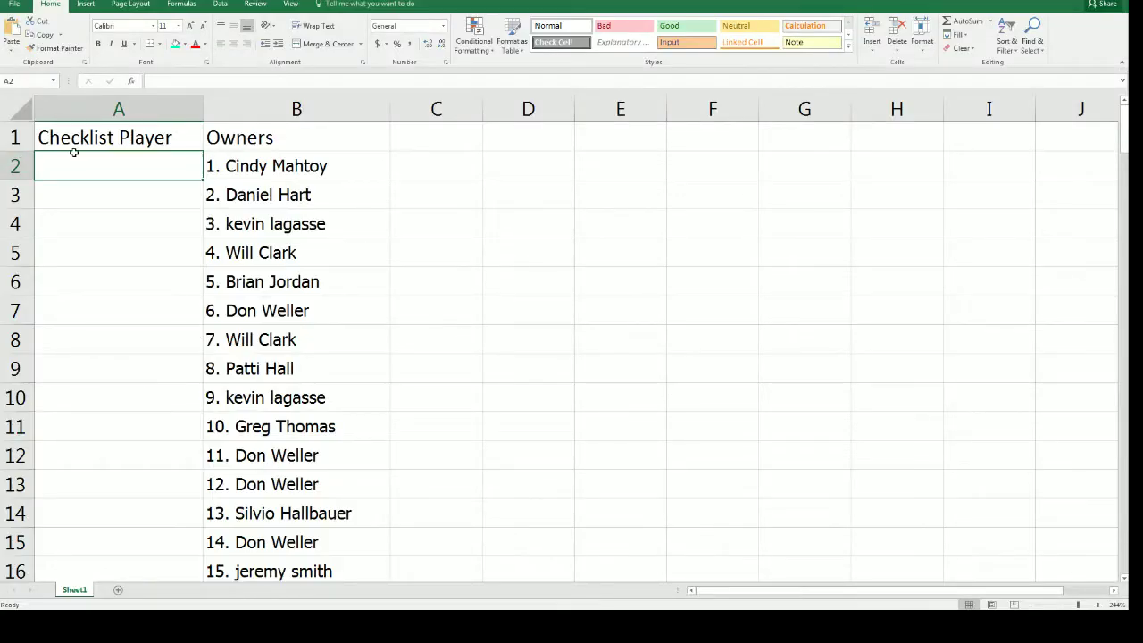
right_click(74, 154)
left_click(97, 206)
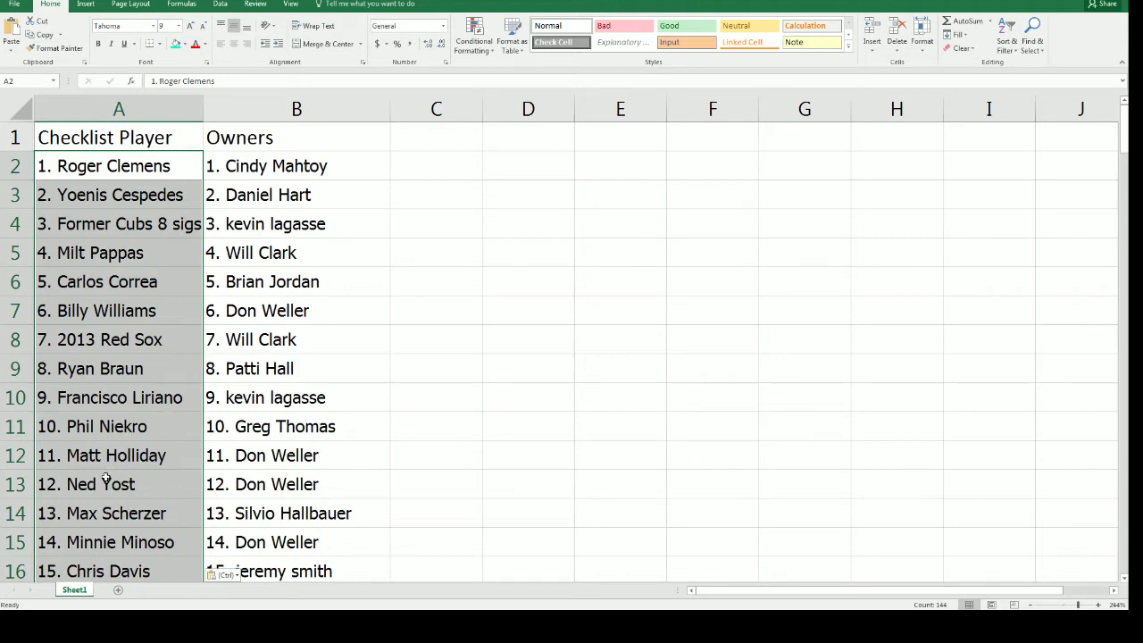
- Review the player and owner pairings down to row 57, selecting rows 15, 30, 45 and 57 as reading markers
left_click(20, 542)
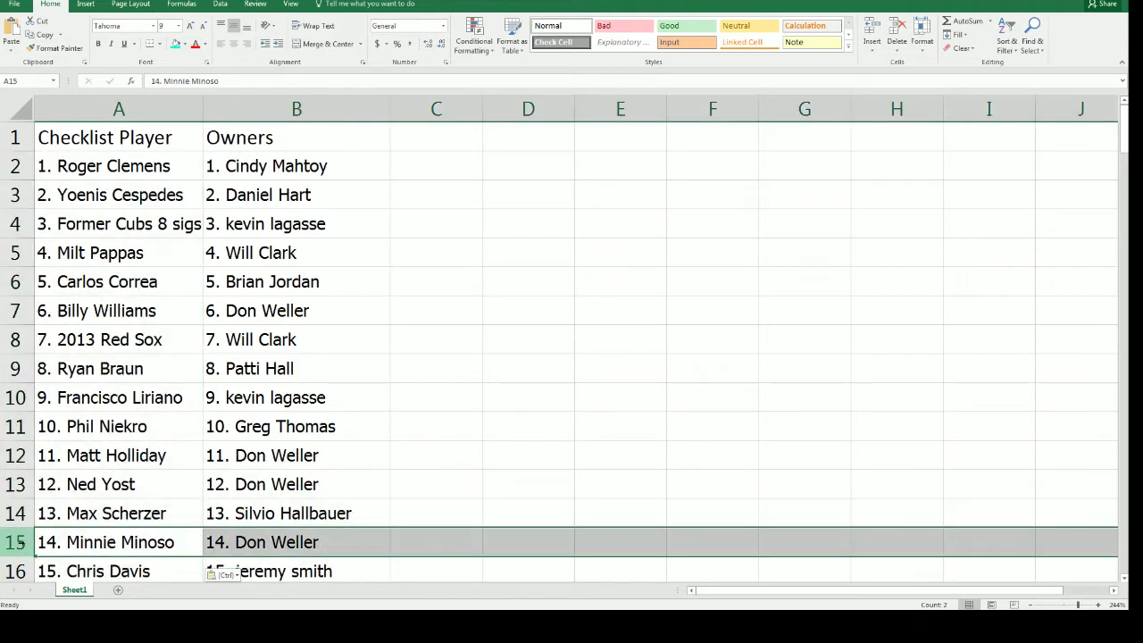
scroll(25, 536, "down", 1)
scroll(25, 536, "down", 4)
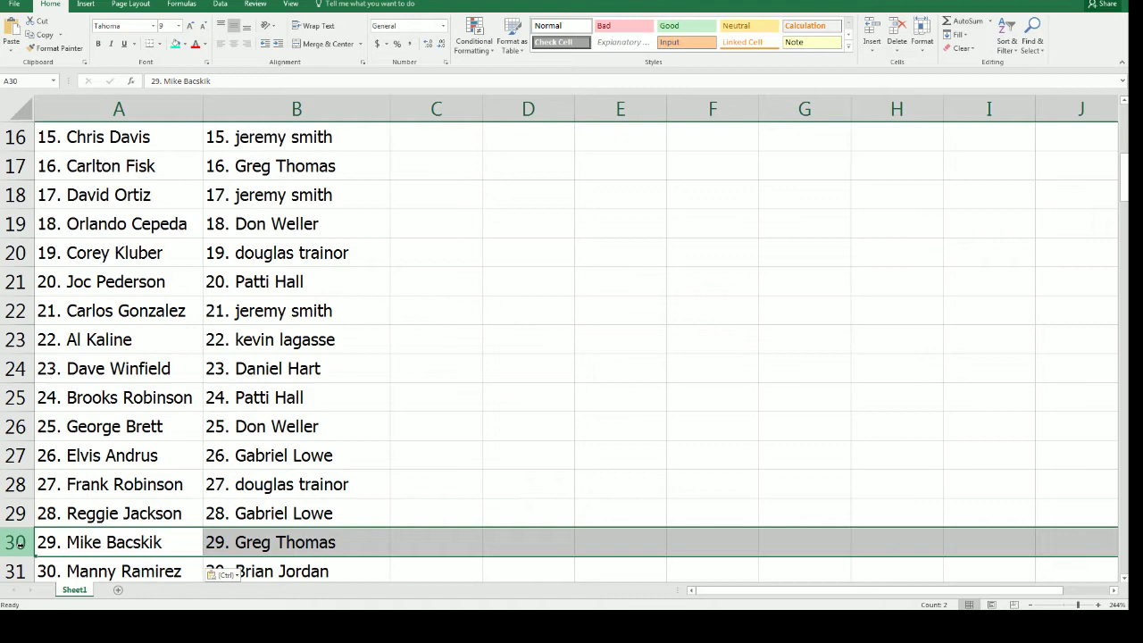
scroll(16, 542, "down", 5)
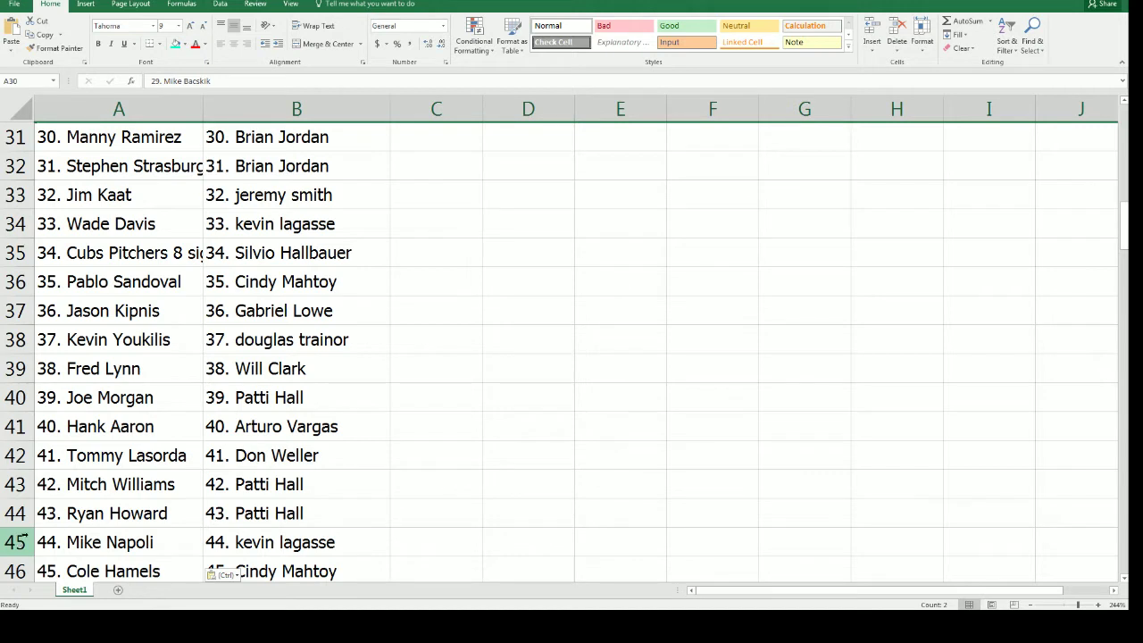
left_click(18, 542)
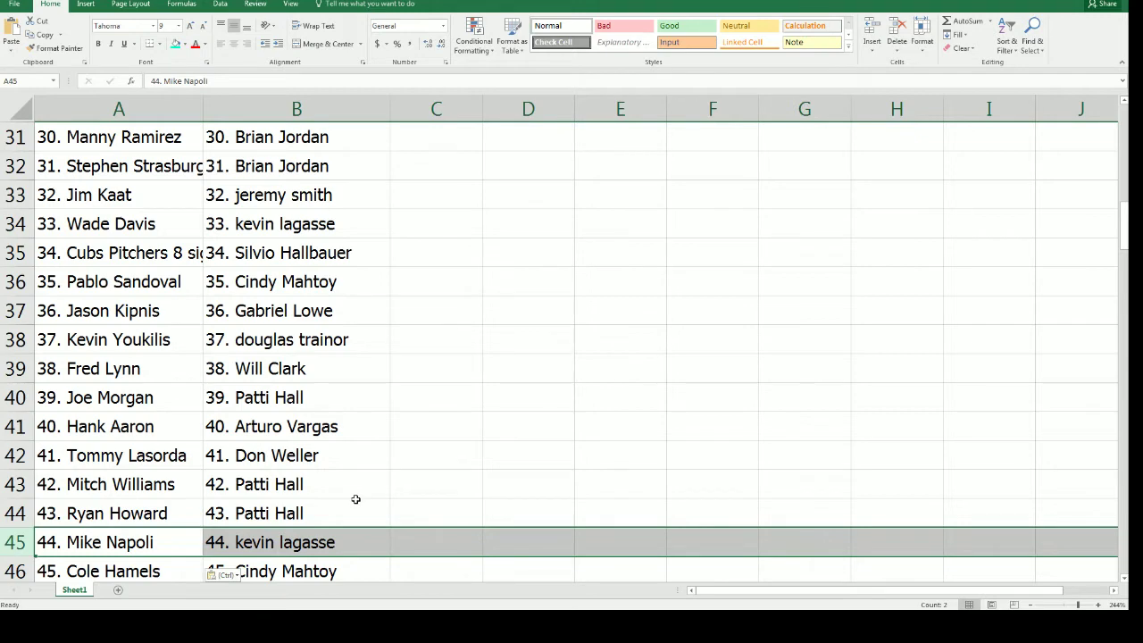
scroll(357, 497, "down", 1)
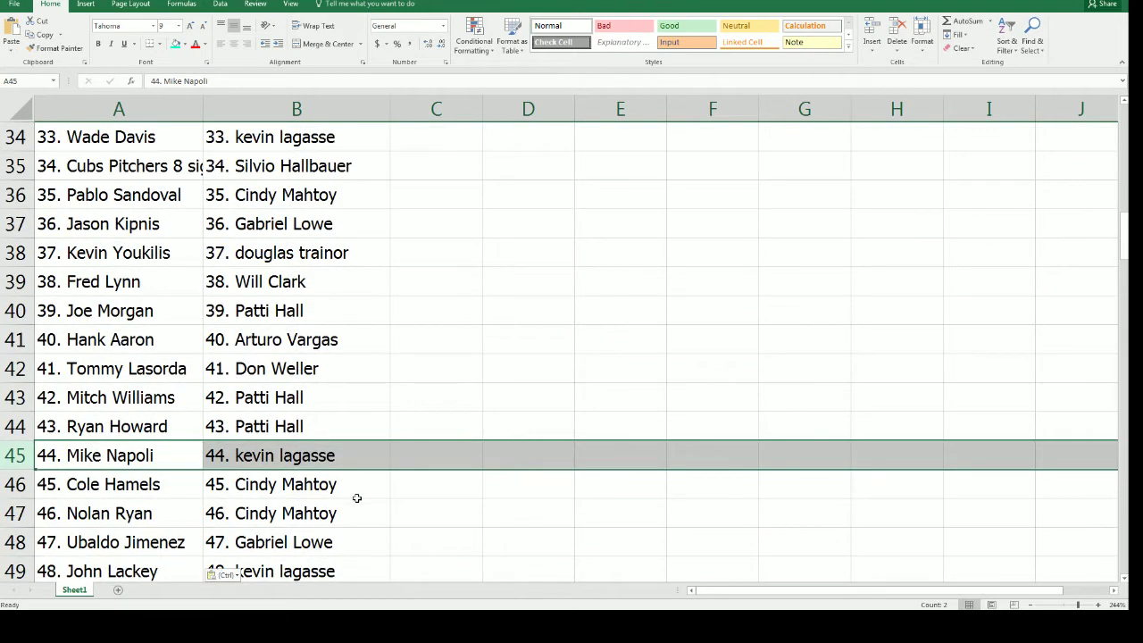
scroll(357, 497, "down", 3)
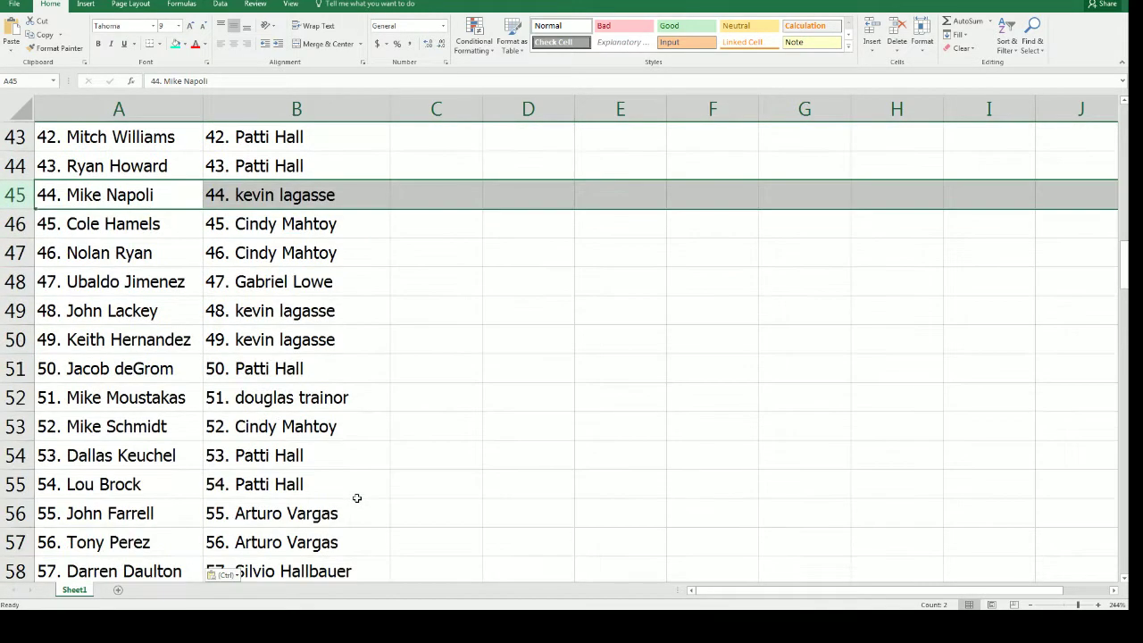
scroll(357, 497, "down", 1)
scroll(357, 498, "up", 1)
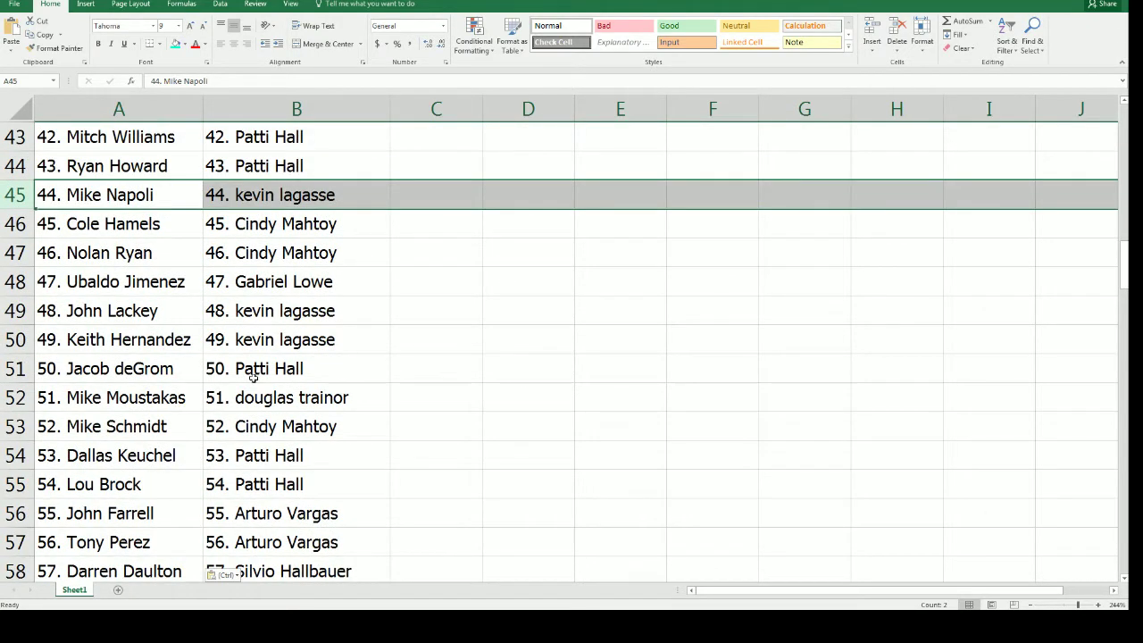
left_click(15, 542)
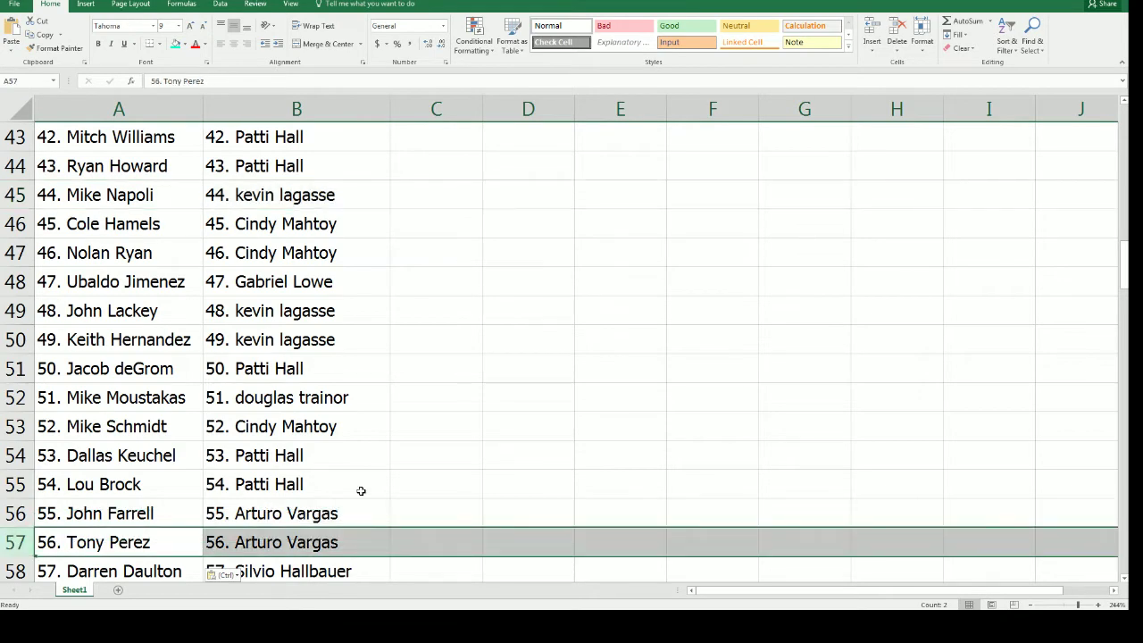
- Review the pairings from row 58 to row 84, checking both cells of row 60 and marking rows 70 and 84
scroll(384, 467, "down", 4)
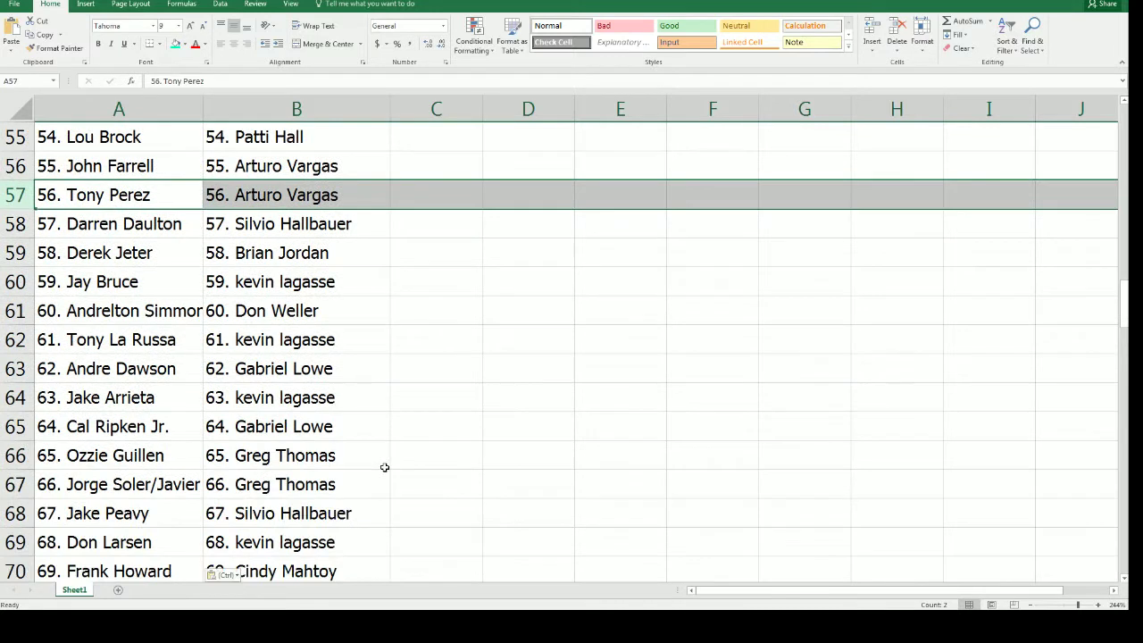
left_click(47, 281)
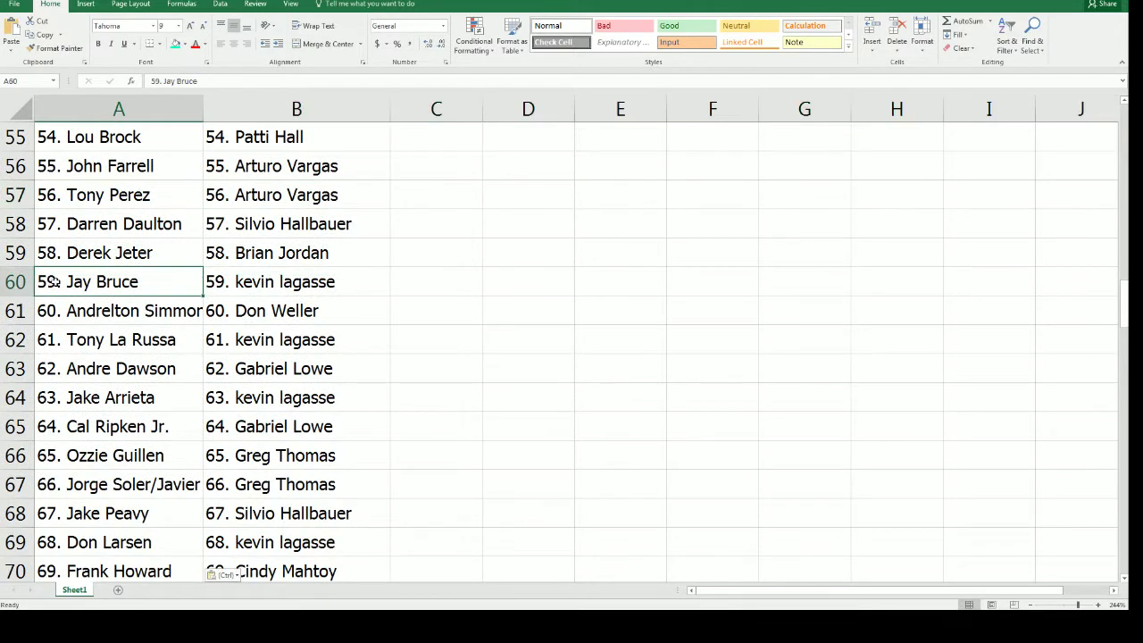
left_click(218, 283)
left_click(56, 281)
left_click(222, 282)
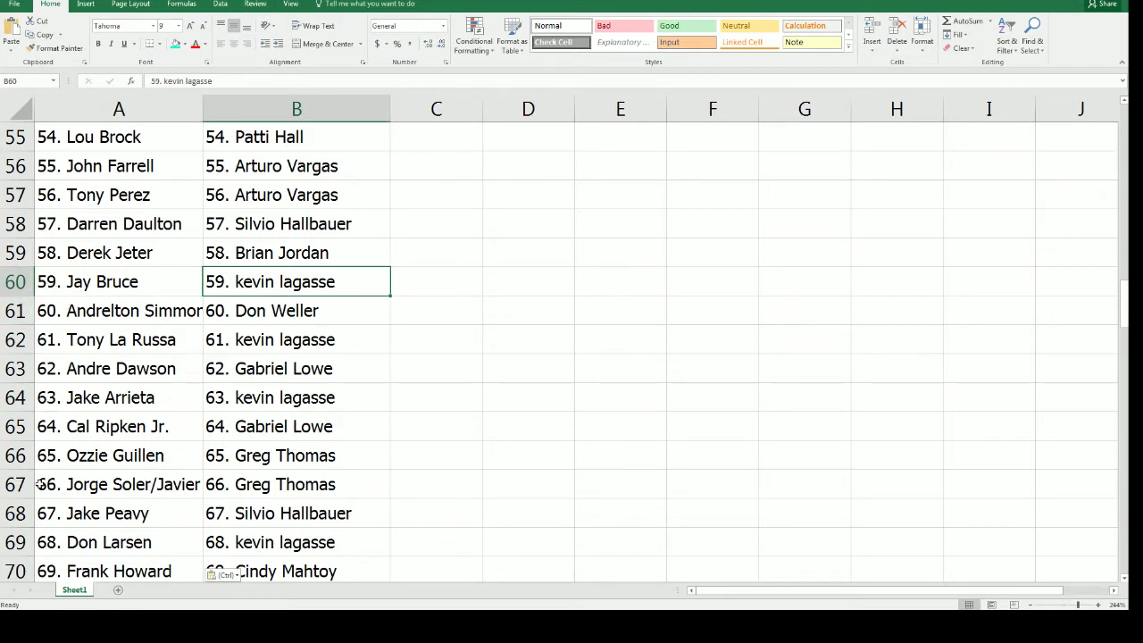
left_click(16, 569)
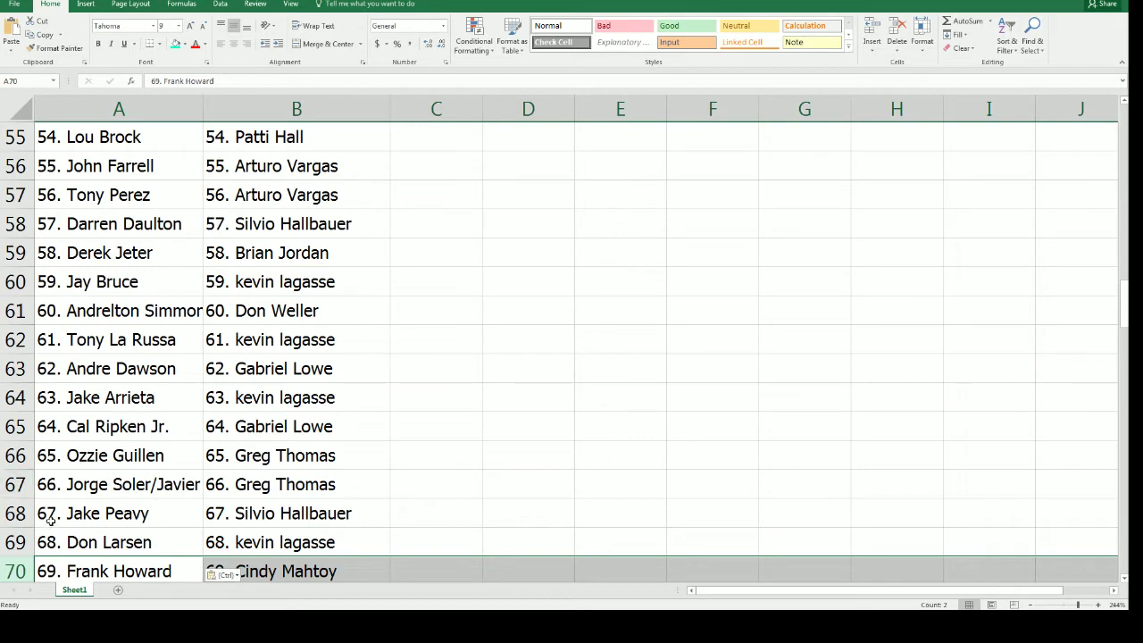
scroll(59, 514, "down", 3)
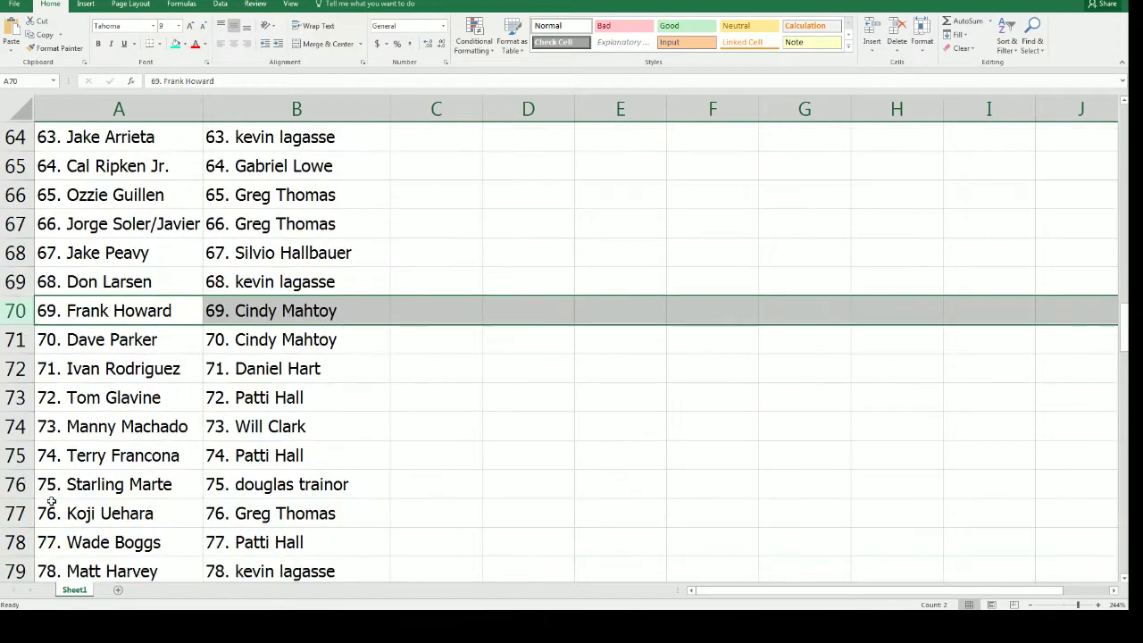
scroll(52, 502, "down", 1)
scroll(51, 502, "down", 1)
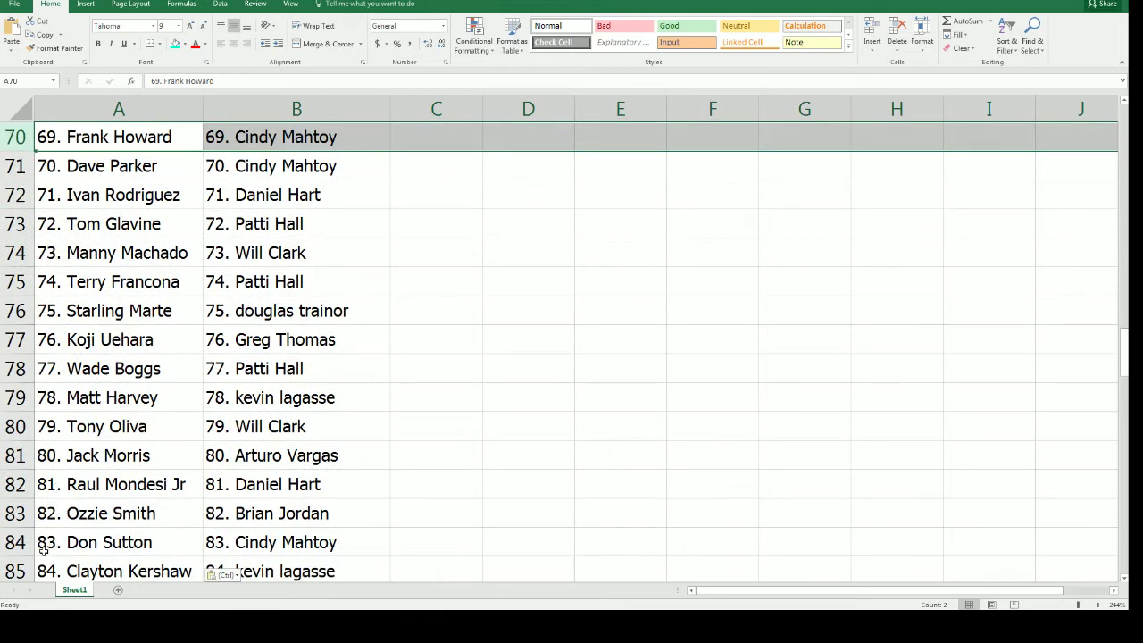
left_click(15, 543)
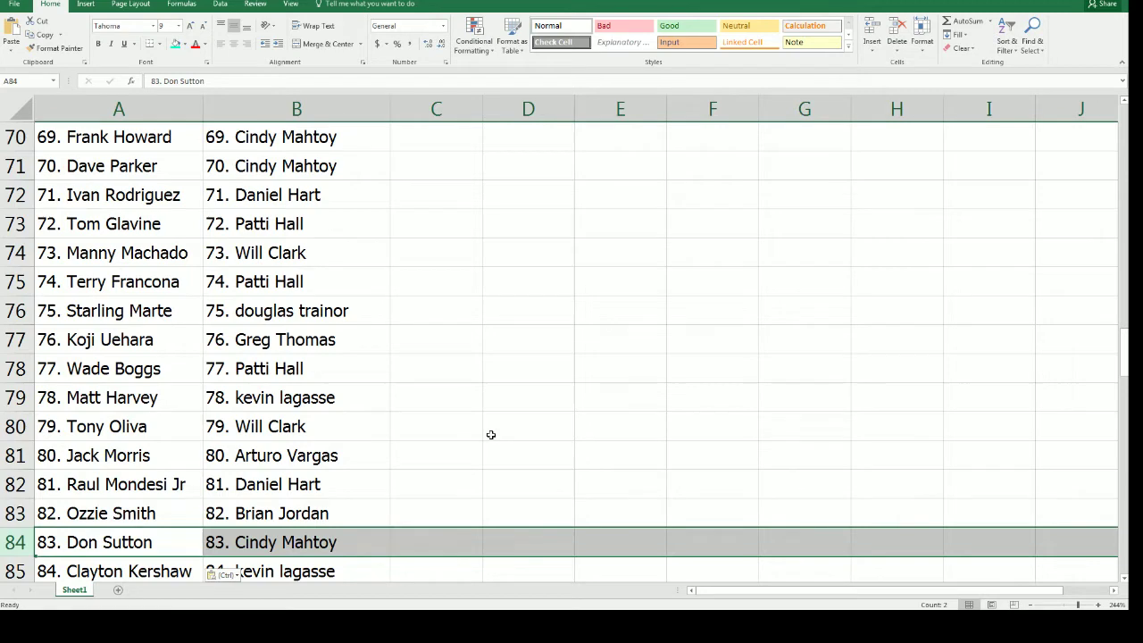
- Review the player and owner pairings down to row 102, checking the owner in B83 and marking rows 87, 99 and 102
scroll(488, 435, "down", 1)
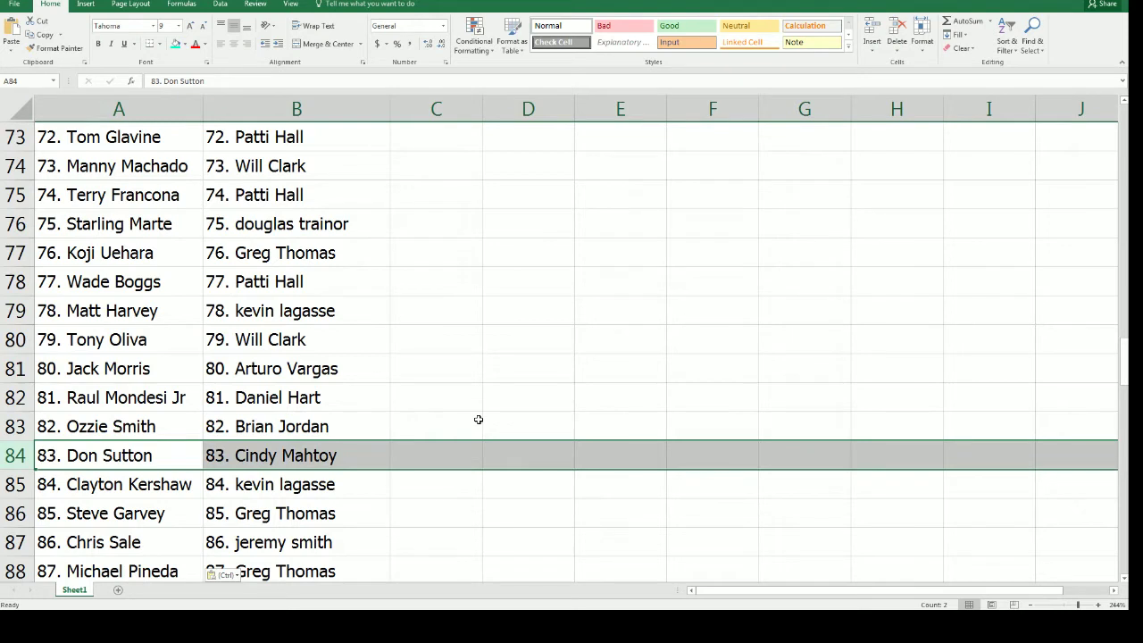
left_click(225, 427)
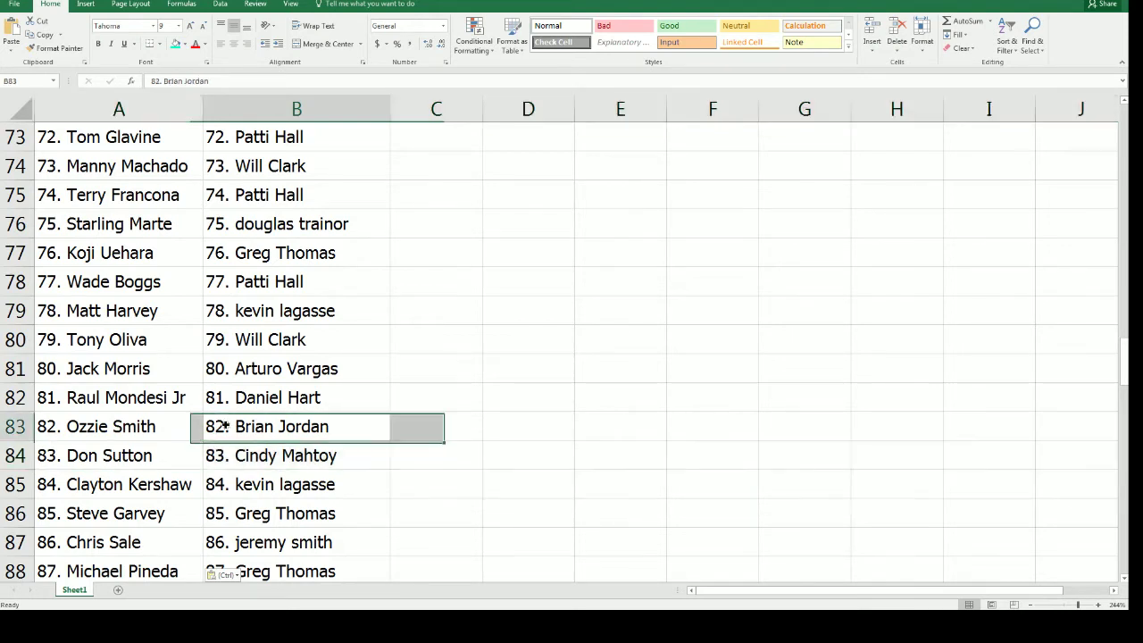
double_click(225, 427)
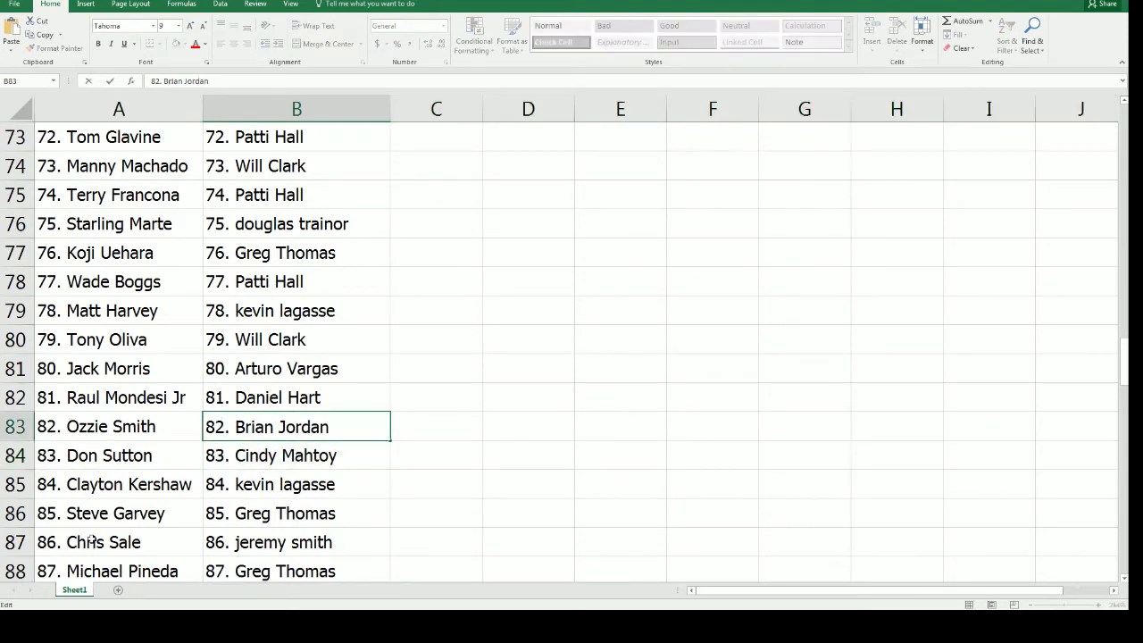
left_click(32, 542)
scroll(89, 507, "down", 2)
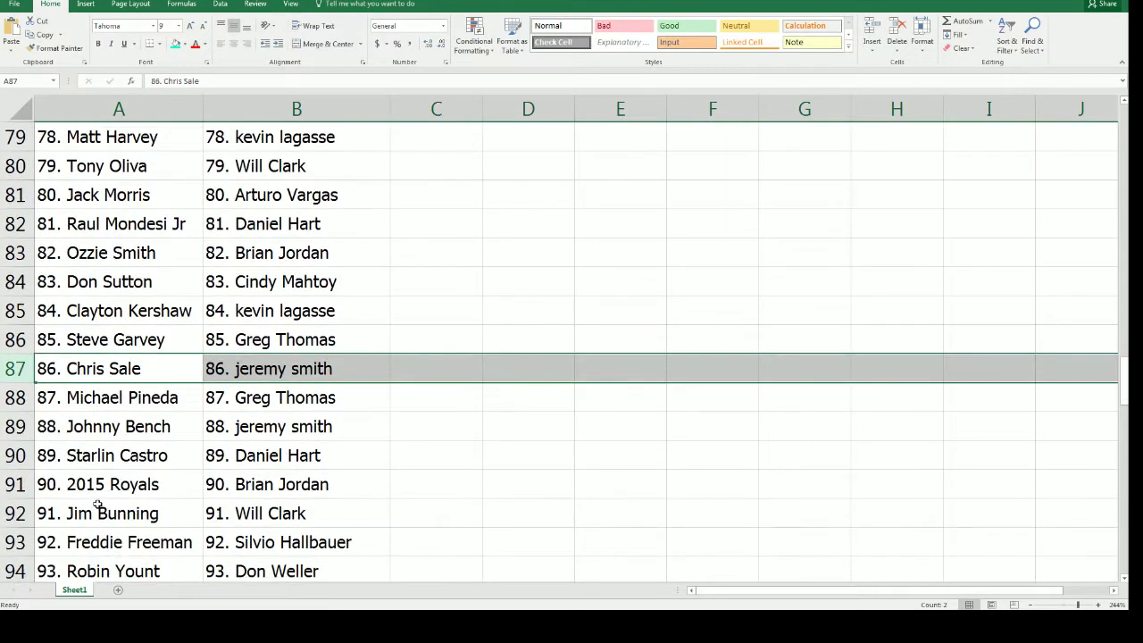
scroll(99, 506, "down", 1)
scroll(170, 482, "down", 1)
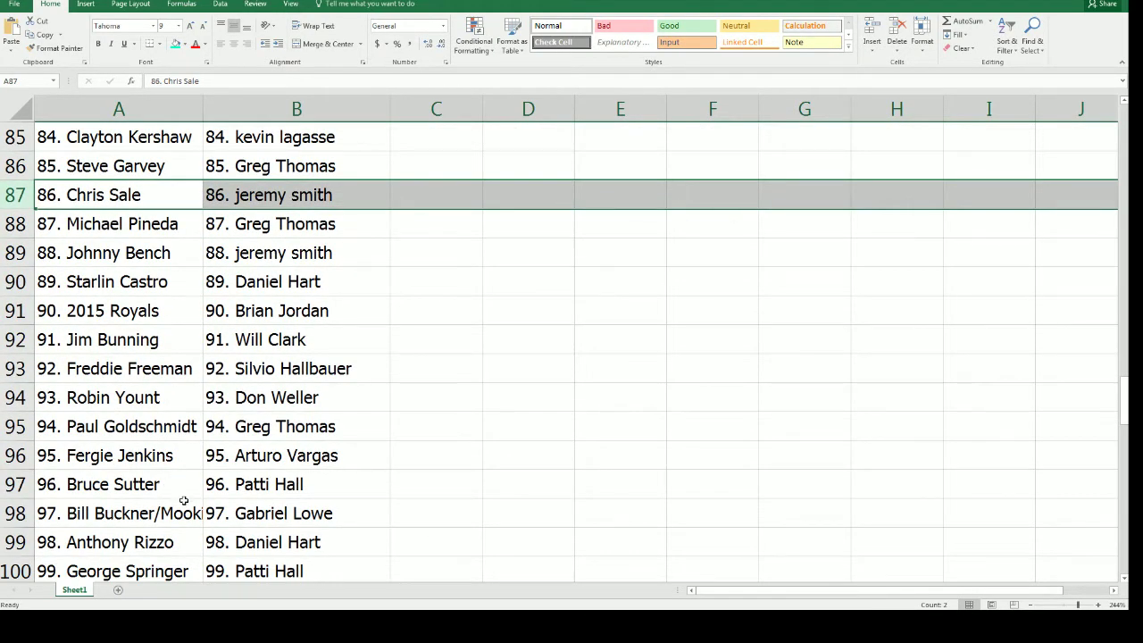
left_click(16, 542)
scroll(166, 523, "down", 1)
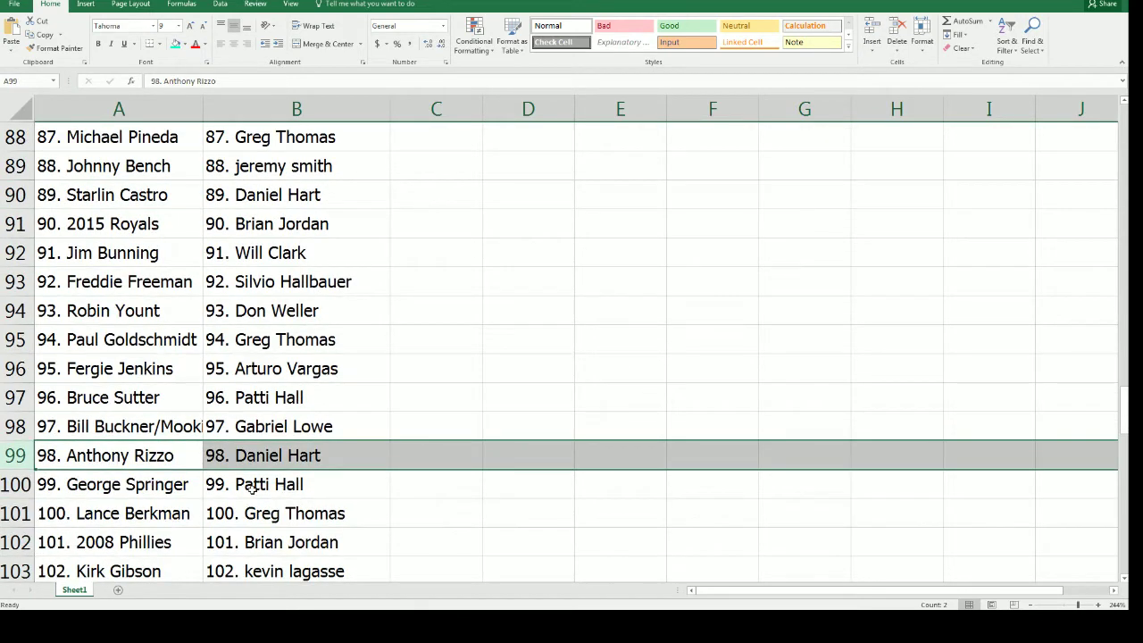
left_click(22, 542)
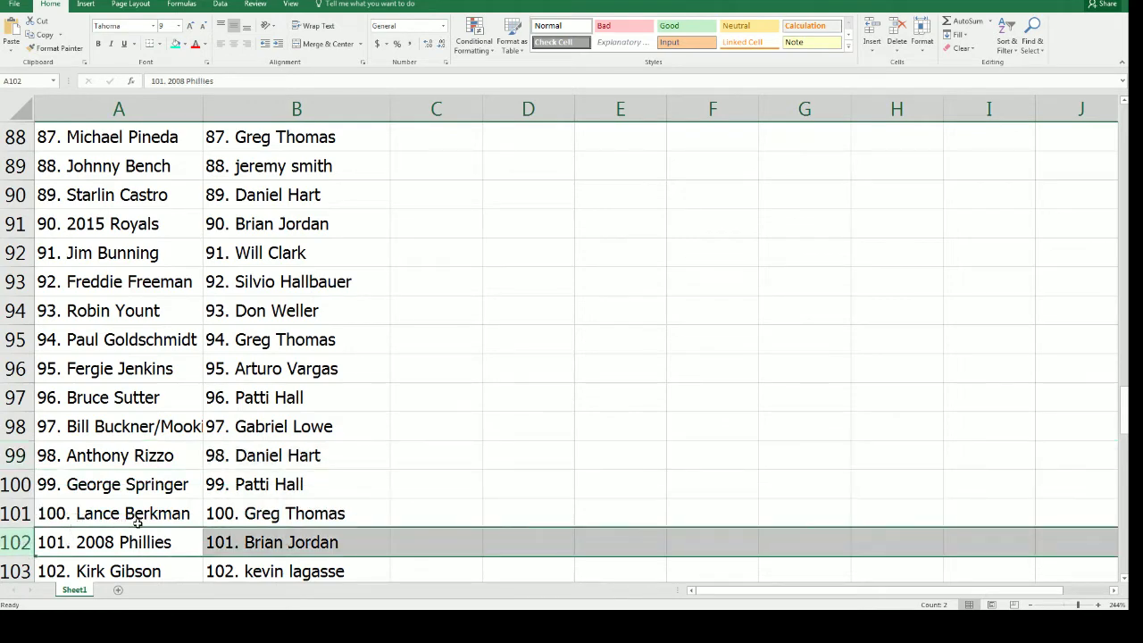
- Review the pairings from row 103 to row 129, selecting rows 117 and 129 as reading markers
scroll(143, 520, "down", 1)
scroll(152, 518, "down", 4)
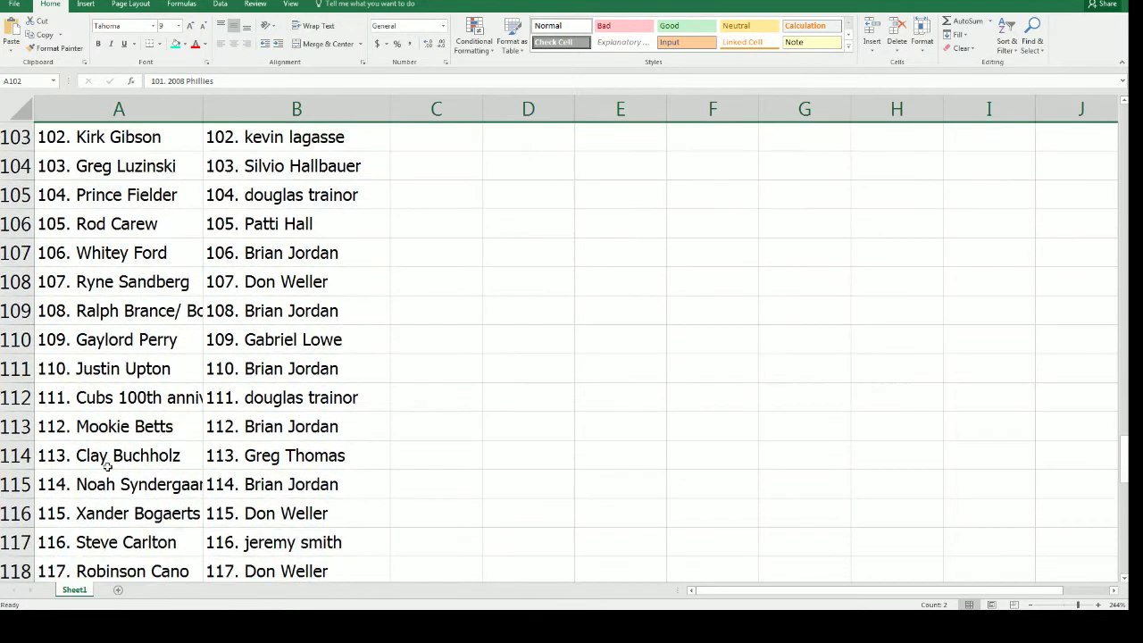
left_click(20, 542)
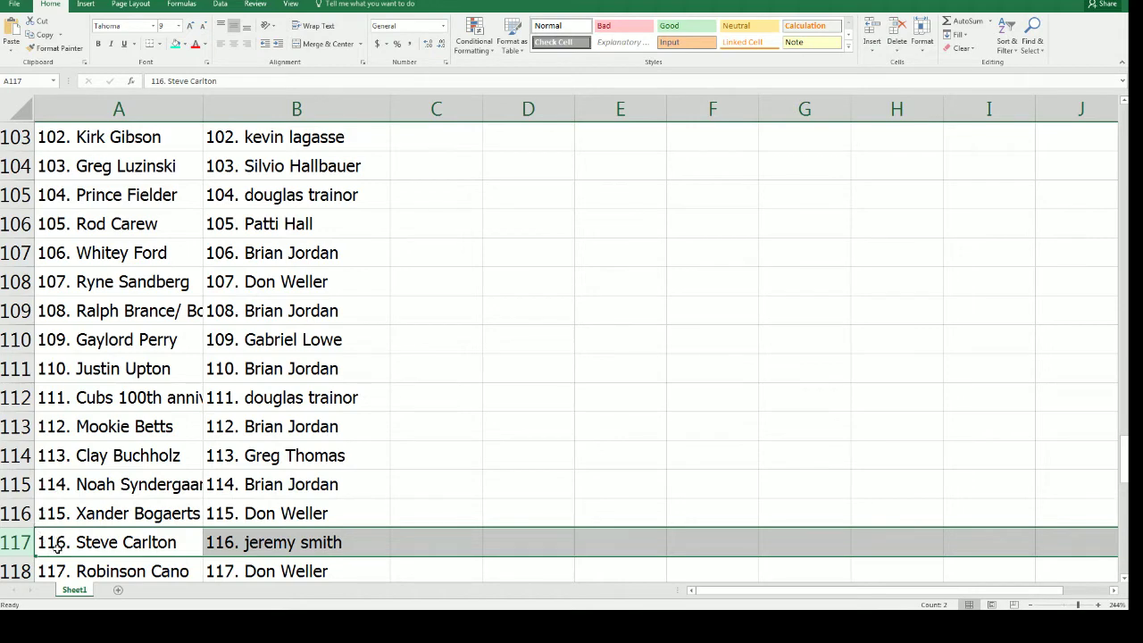
scroll(20, 542, "down", 6)
scroll(48, 542, "up", 1)
scroll(48, 542, "up", 1)
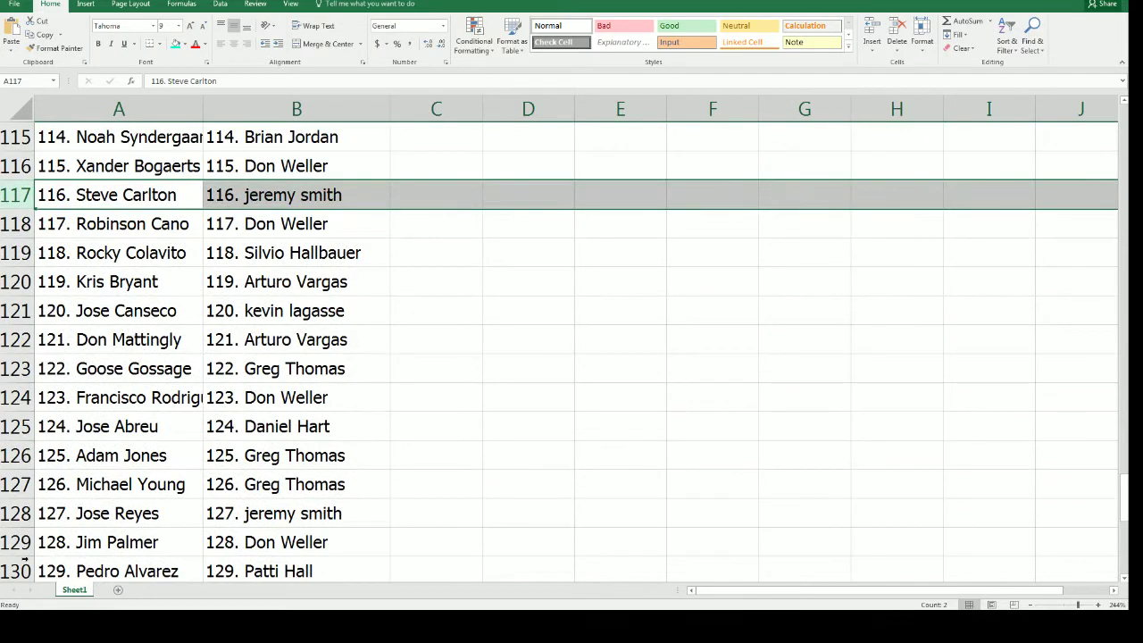
left_click(19, 542)
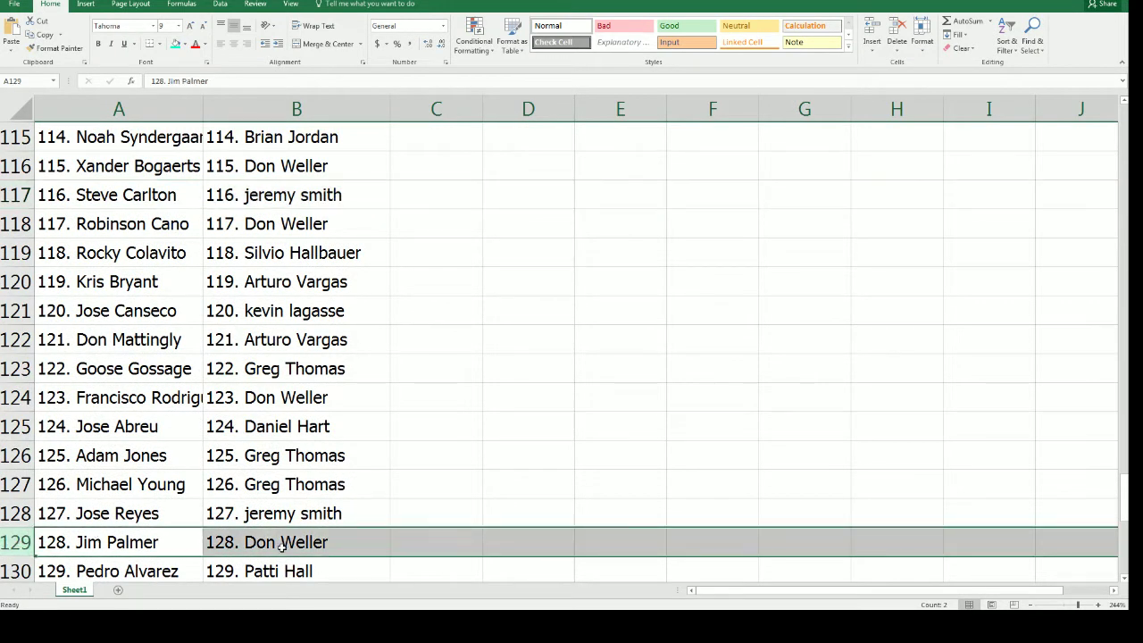
- Review the remaining pairings from row 130 to the last entry in row 145, marking rows 139 and 140
scroll(344, 554, "down", 1)
scroll(344, 555, "down", 4)
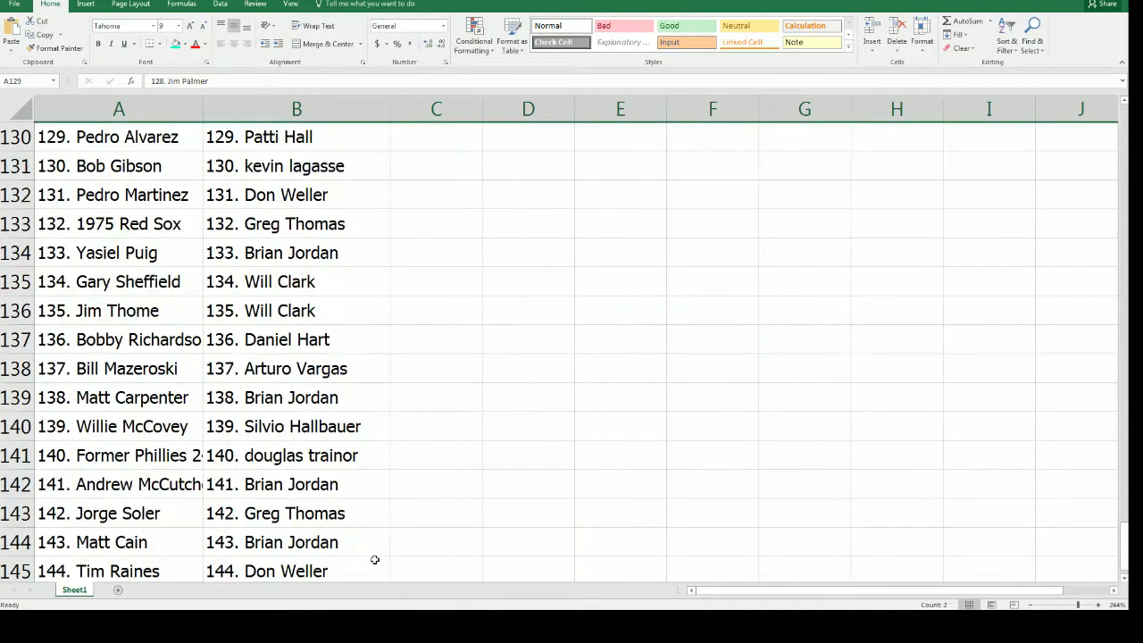
left_click(22, 397)
left_click(22, 426)
scroll(253, 516, "down", 1)
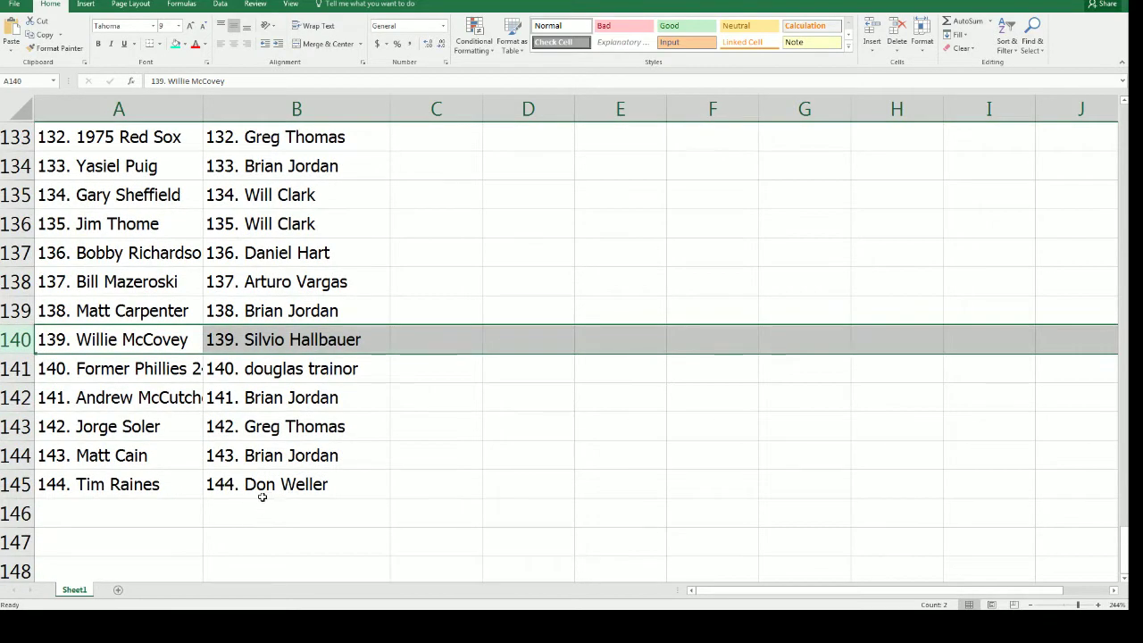
- Return to the start of the pairing list and reduce the sheet zoom to 136%
scroll(230, 492, "up", 10)
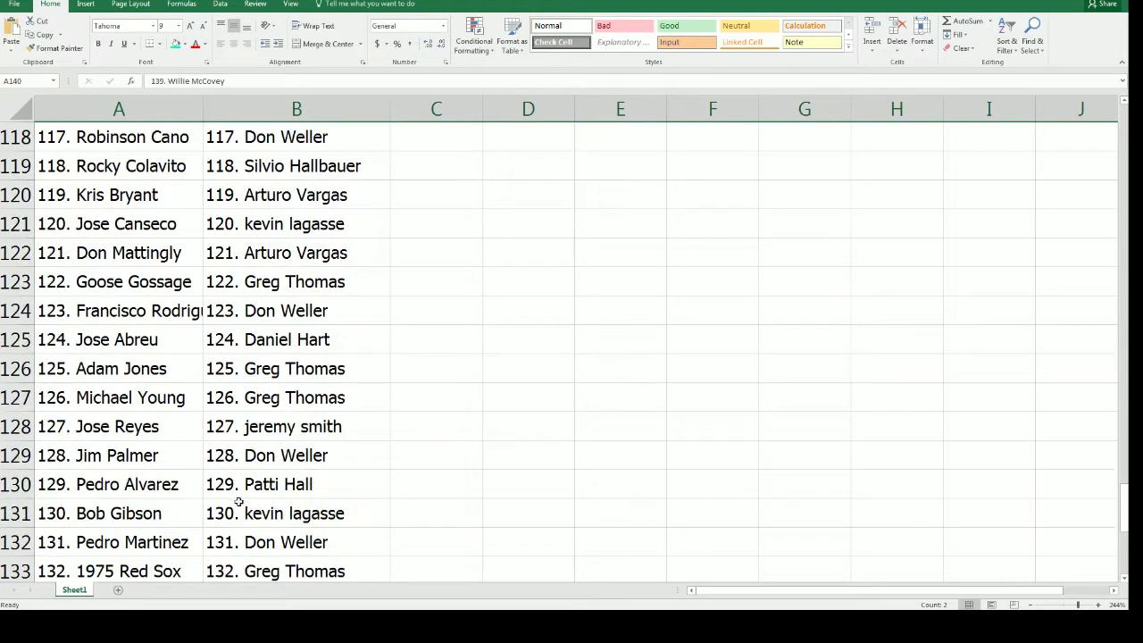
scroll(241, 505, "up", 13)
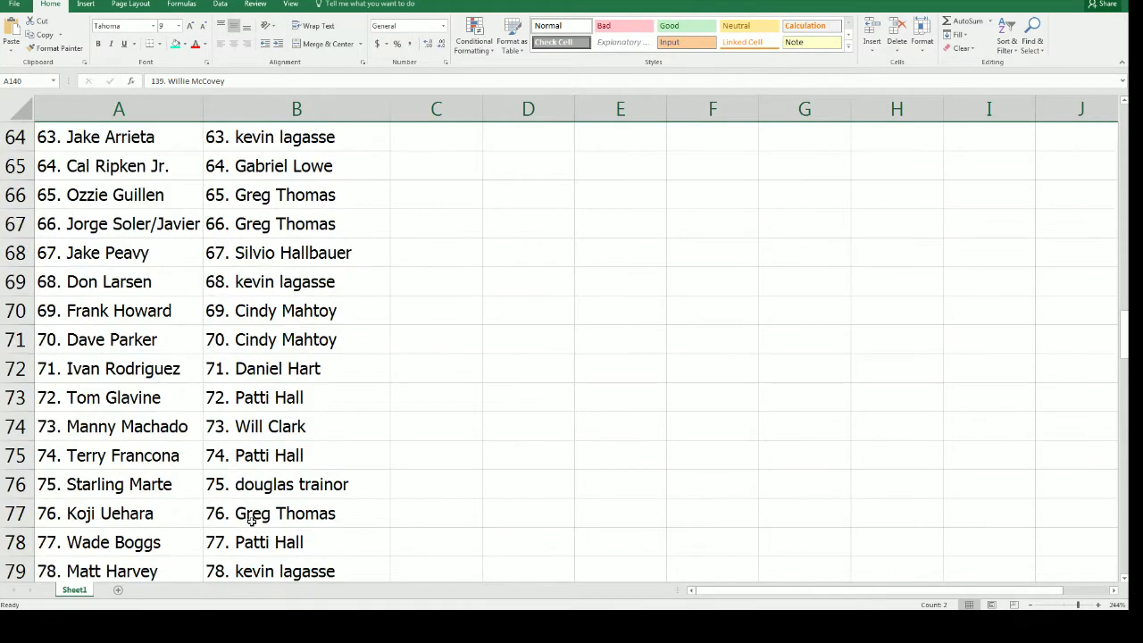
left_click(1070, 606)
scroll(223, 332, "up", 13)
scroll(219, 342, "up", 6)
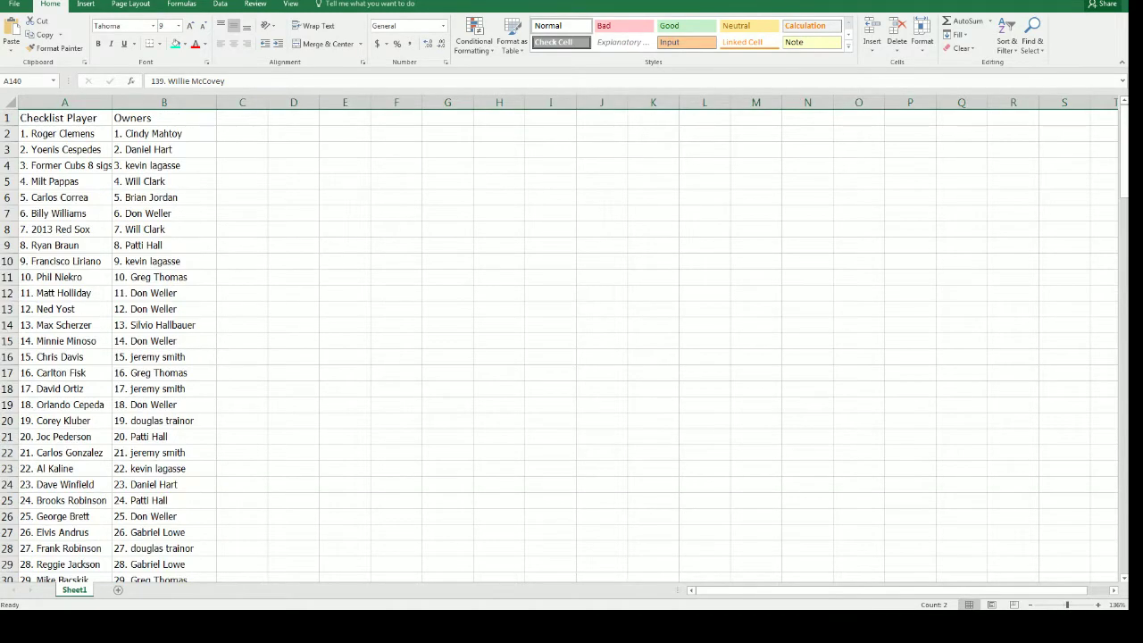